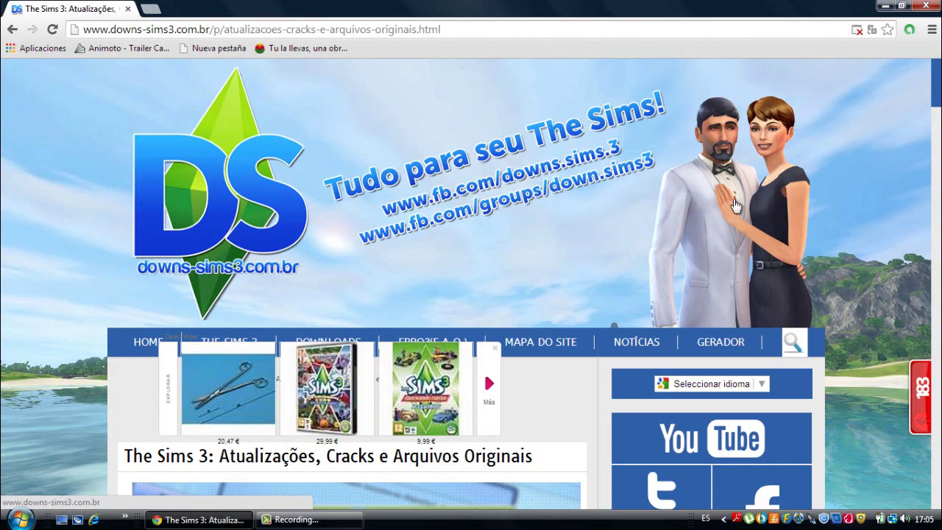
Find the Versão 1.67.2 section on the Sims 3 page of updates, cracks and original files
scroll(733, 205, down, 5)
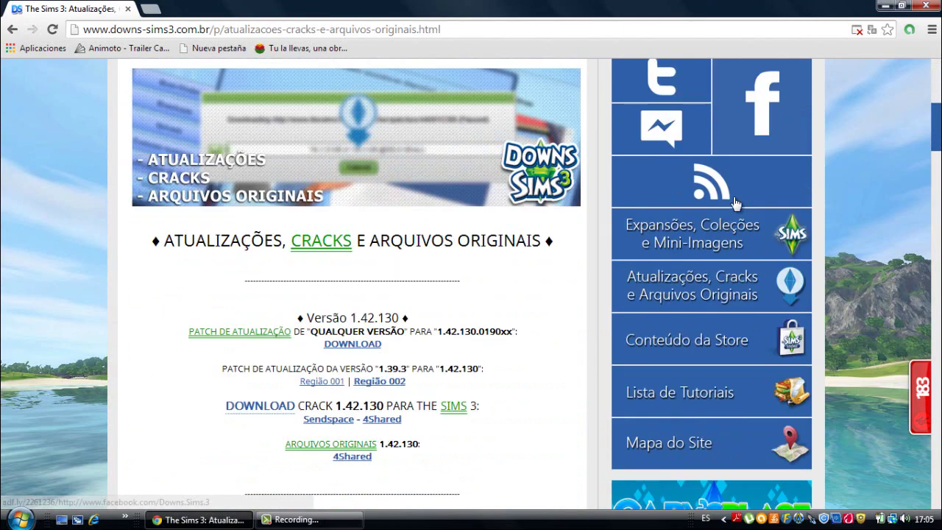
scroll(733, 200, down, 15)
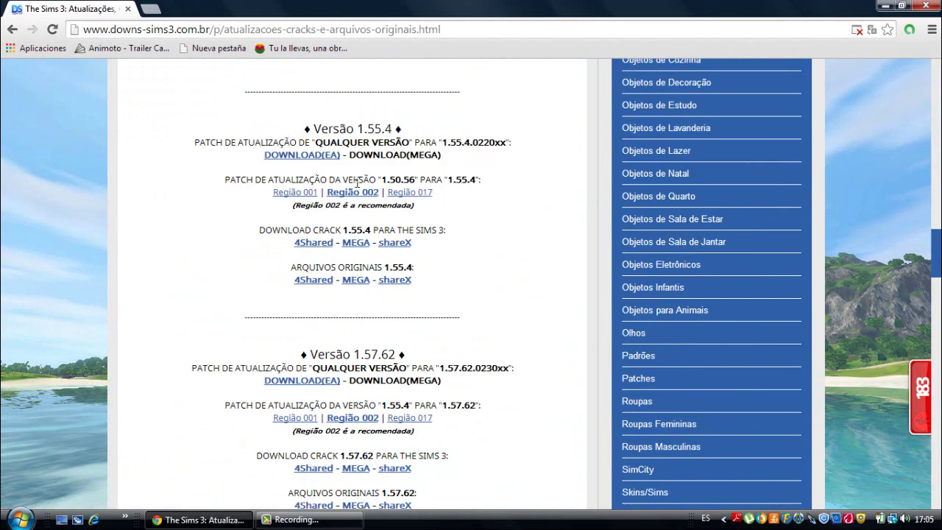
scroll(357, 182, down, 2)
scroll(347, 185, up, 7)
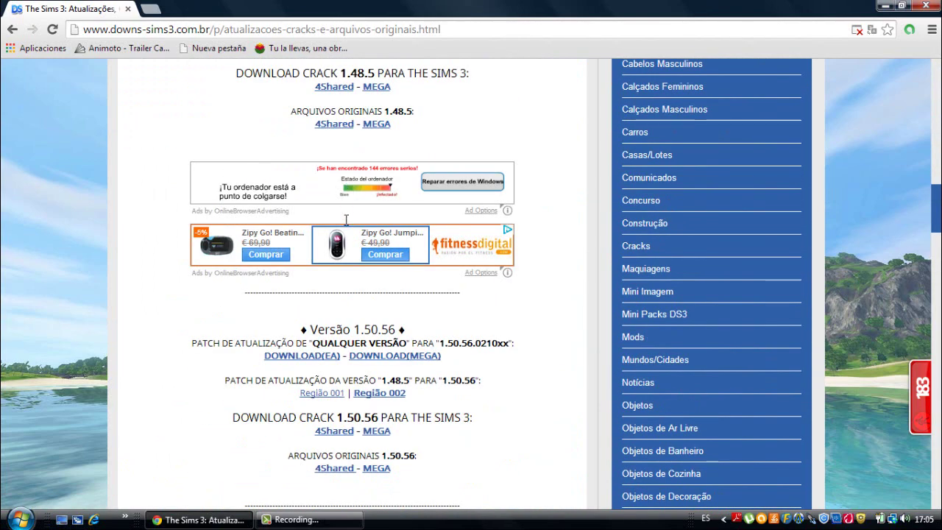
scroll(346, 219, down, 3)
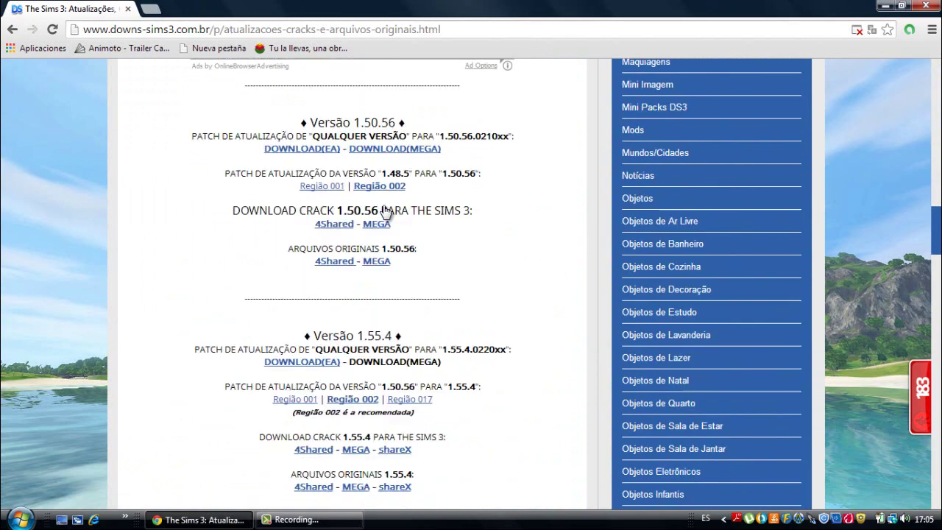
scroll(387, 211, down, 20)
scroll(390, 213, up, 6)
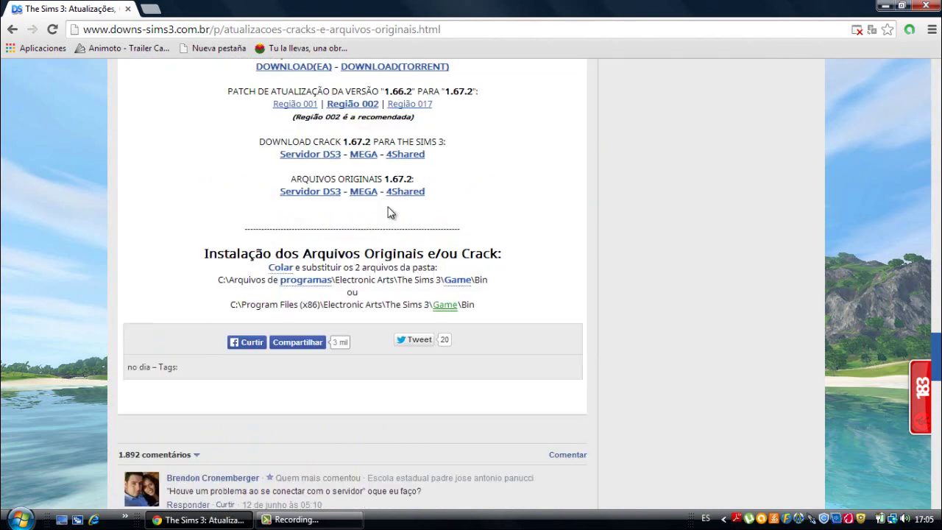
scroll(390, 213, up, 1)
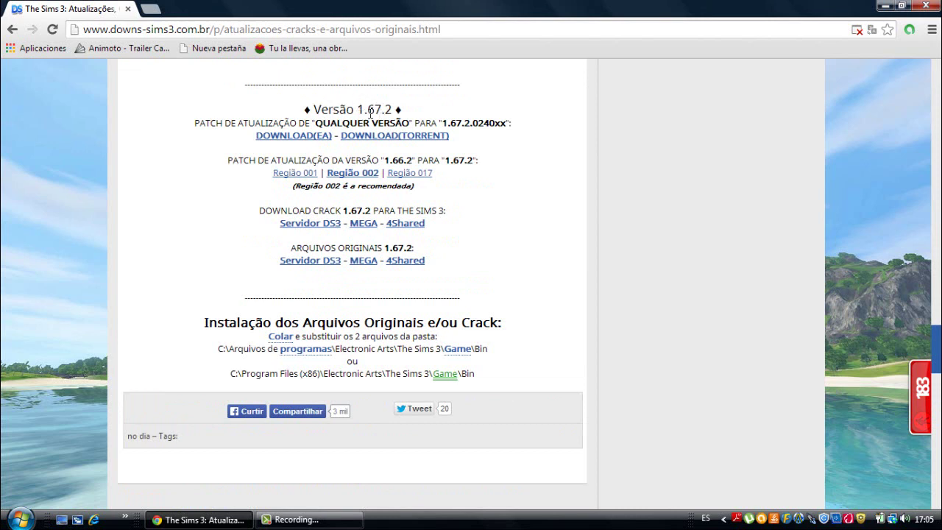
drag(315, 109, 395, 109)
click(262, 114)
Examine the patch, crack and original-file download options listed for versions 1.66.2 and 1.67.2
scroll(264, 116, up, 2)
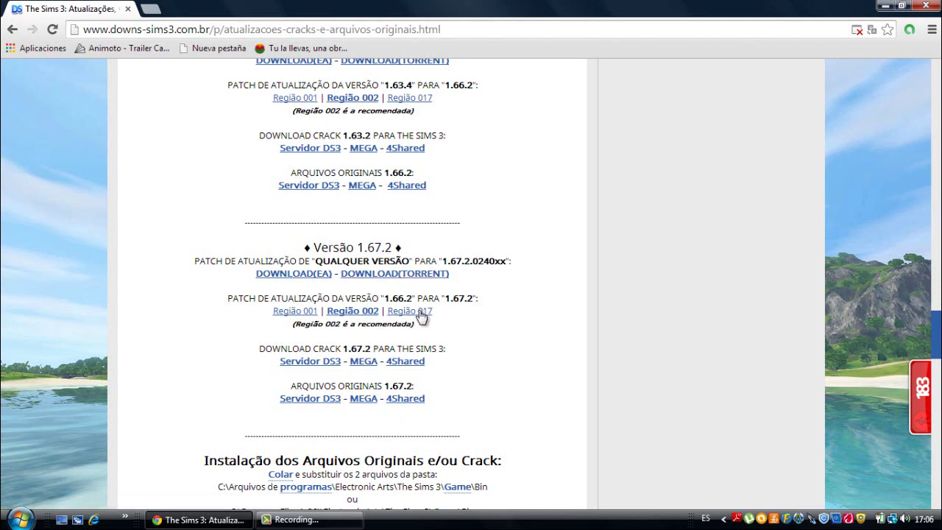
scroll(426, 272, up, 2)
scroll(423, 277, down, 3)
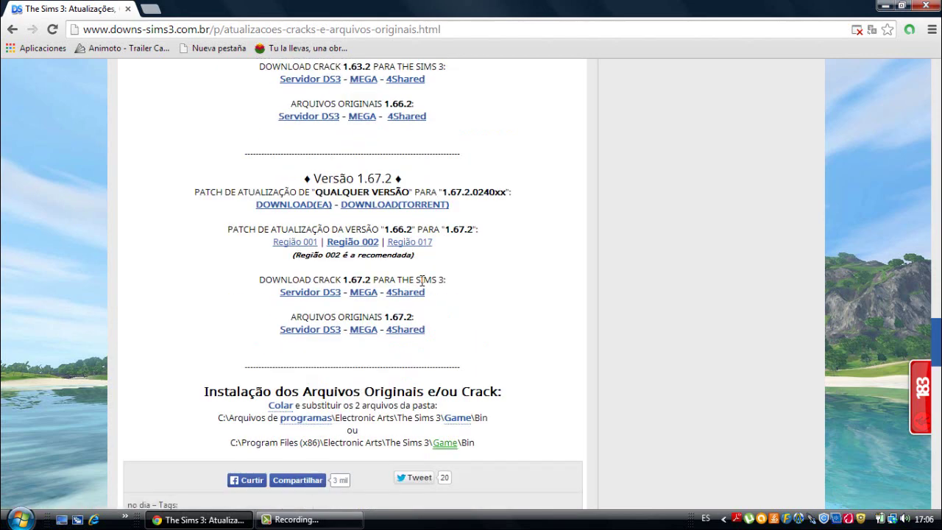
scroll(422, 280, down, 1)
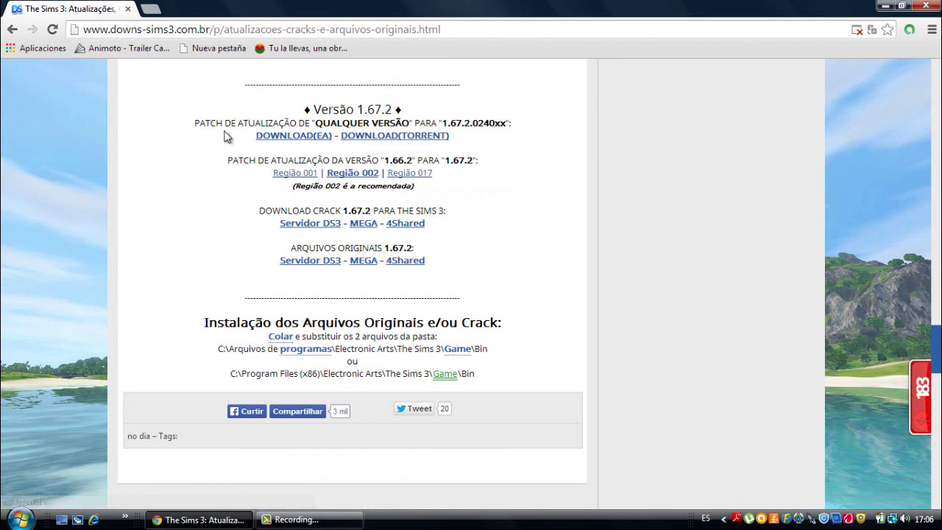
drag(193, 122, 469, 158)
click(506, 160)
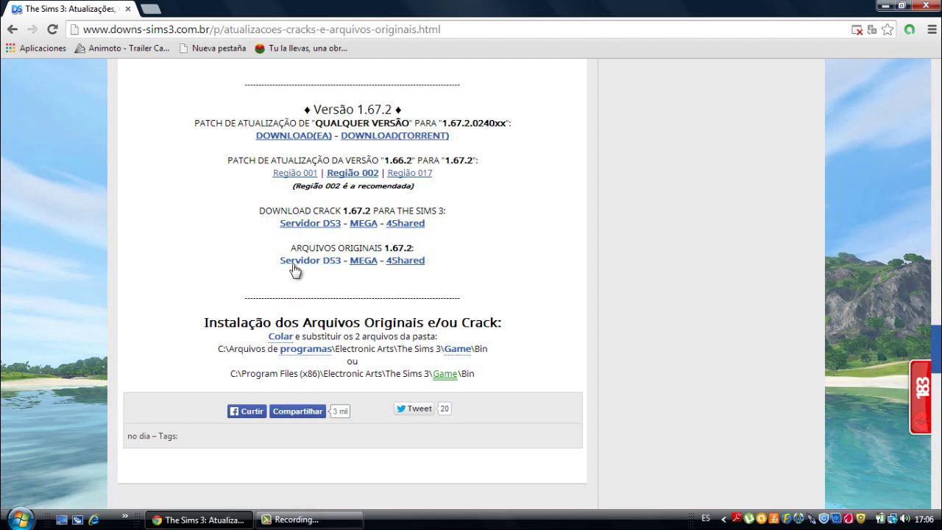
scroll(302, 264, down, 1)
scroll(302, 261, up, 2)
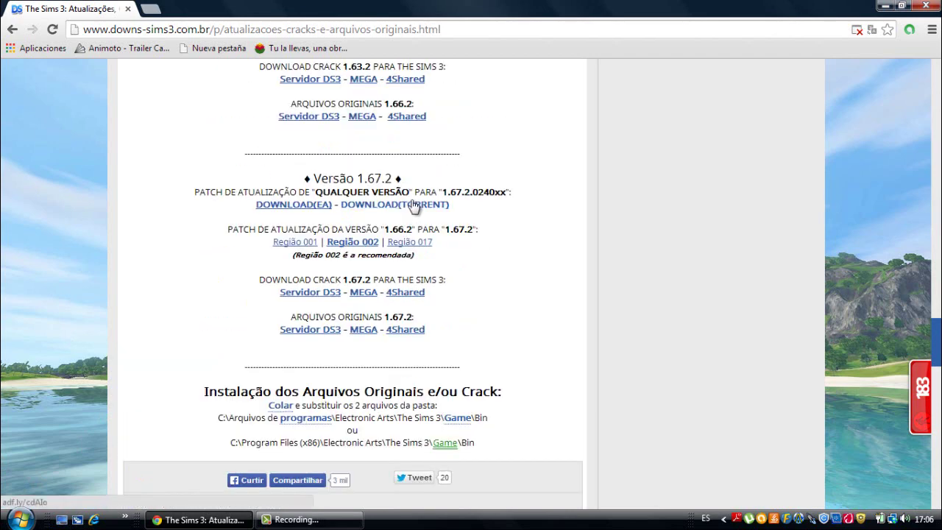
scroll(414, 207, up, 2)
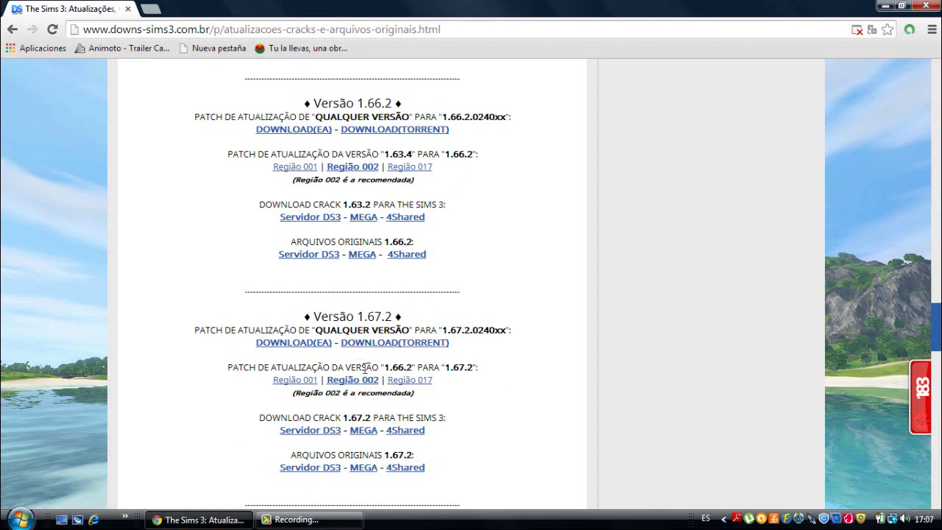
scroll(339, 390, down, 2)
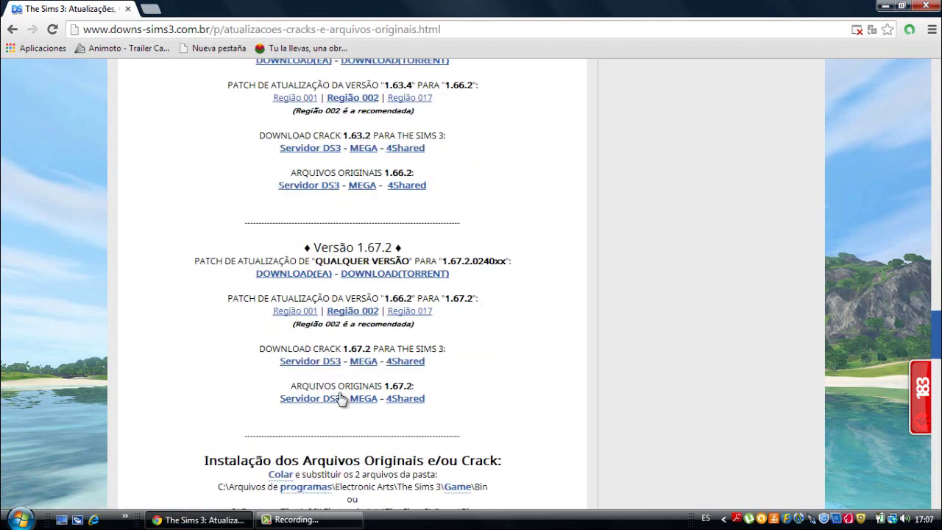
scroll(341, 395, up, 2)
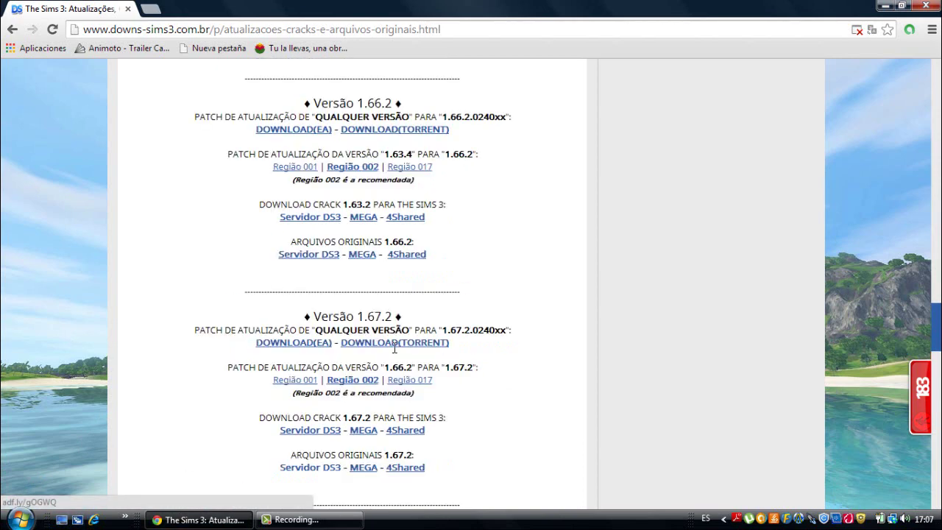
Open the personal Downloads folder in the file explorer and minimize the browser
click(20, 519)
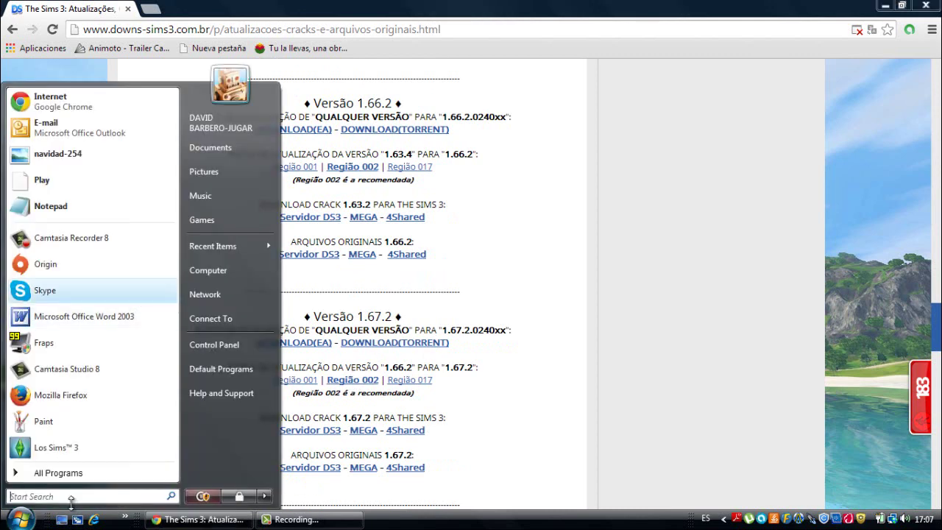
click(232, 152)
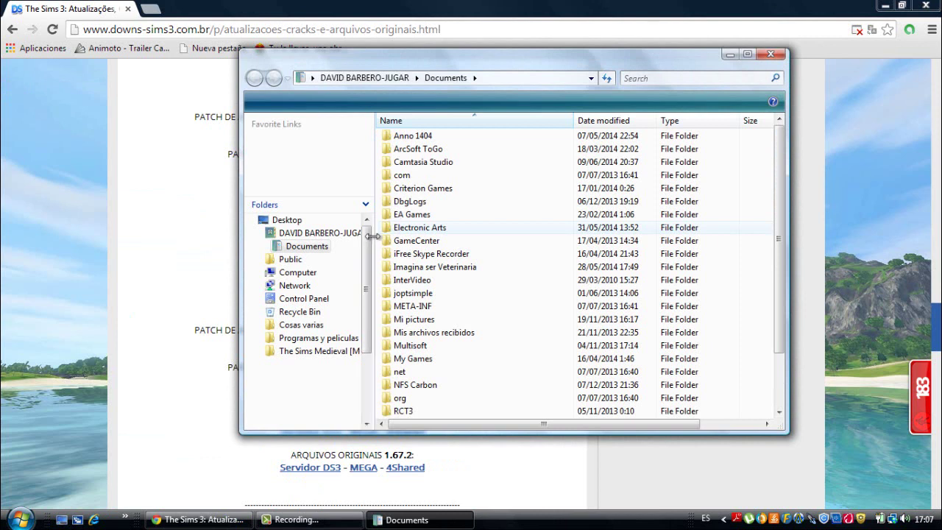
drag(366, 243, 365, 335)
click(289, 313)
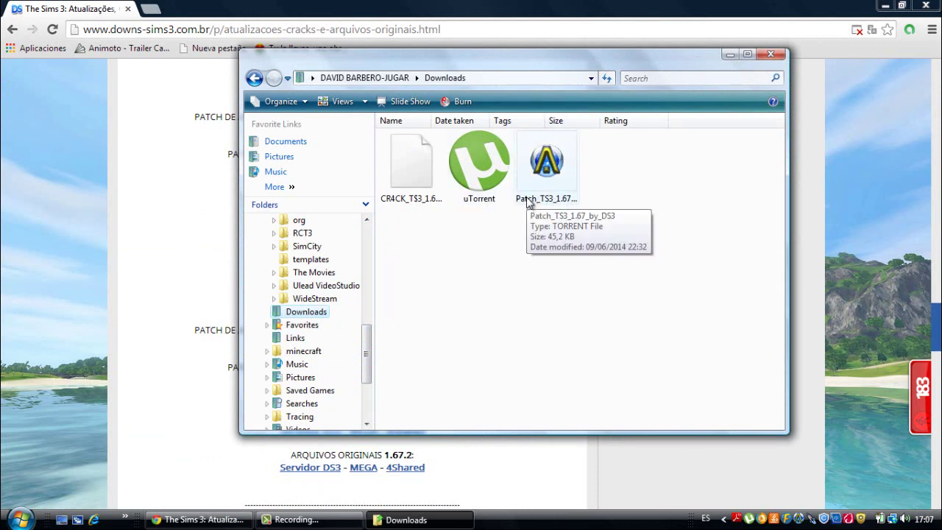
click(885, 5)
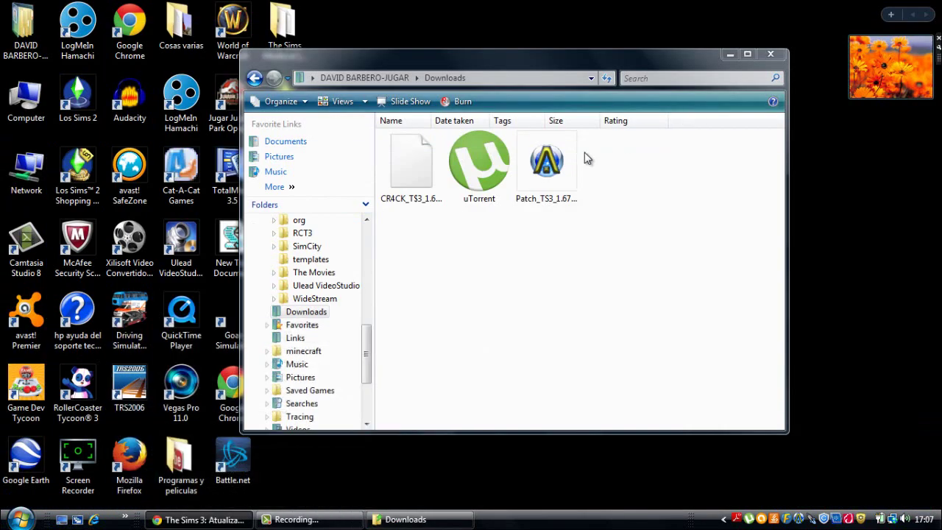
Open the Patch_TS3_1.67_by_DS3 torrent with µTorrent, dismiss the question about adding its trackers, and maximize the µTorrent window
click(546, 163)
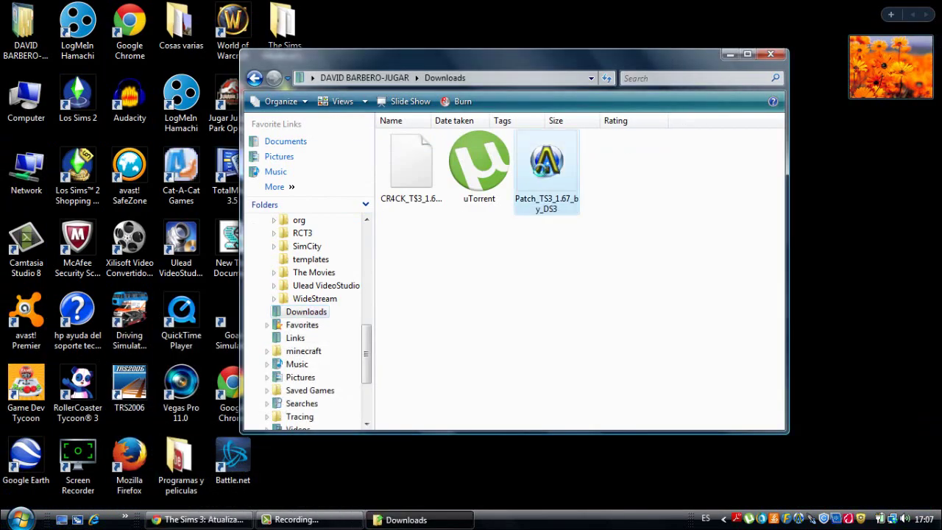
right_click(540, 171)
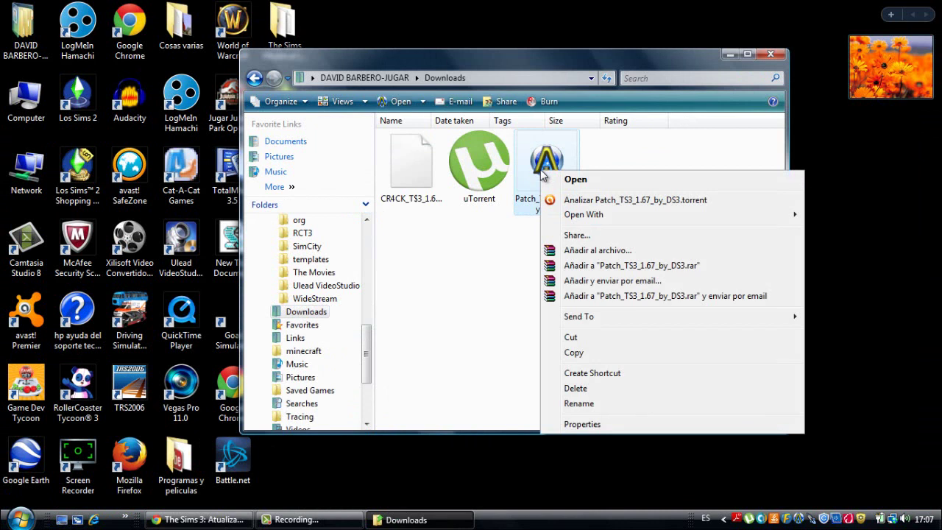
mouse_move(572, 217)
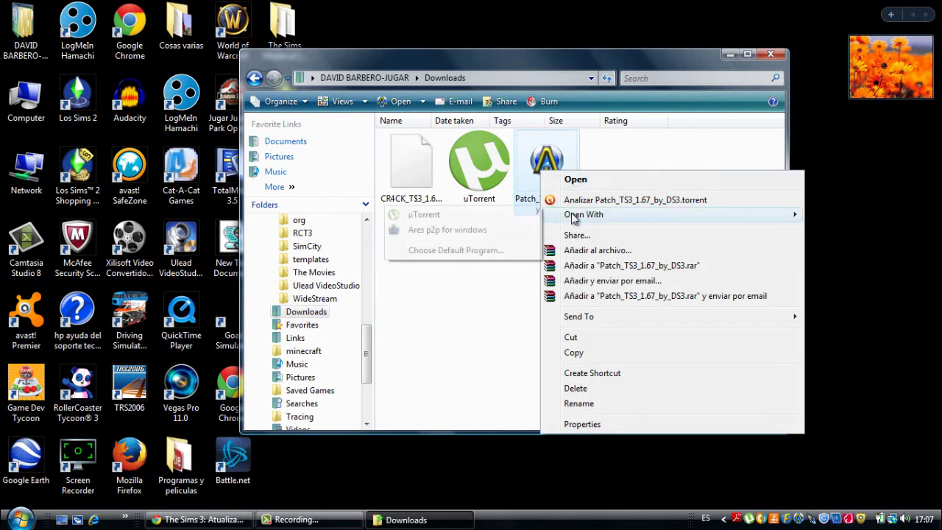
click(509, 214)
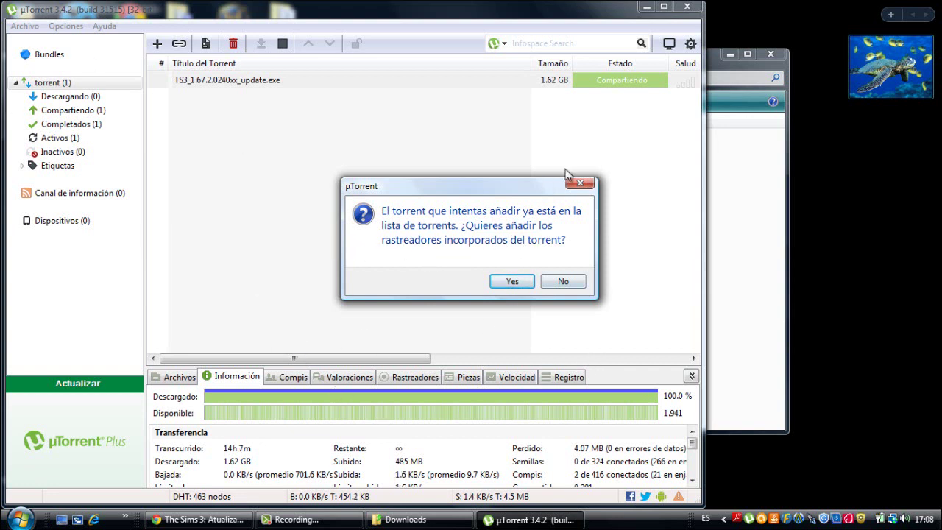
click(581, 184)
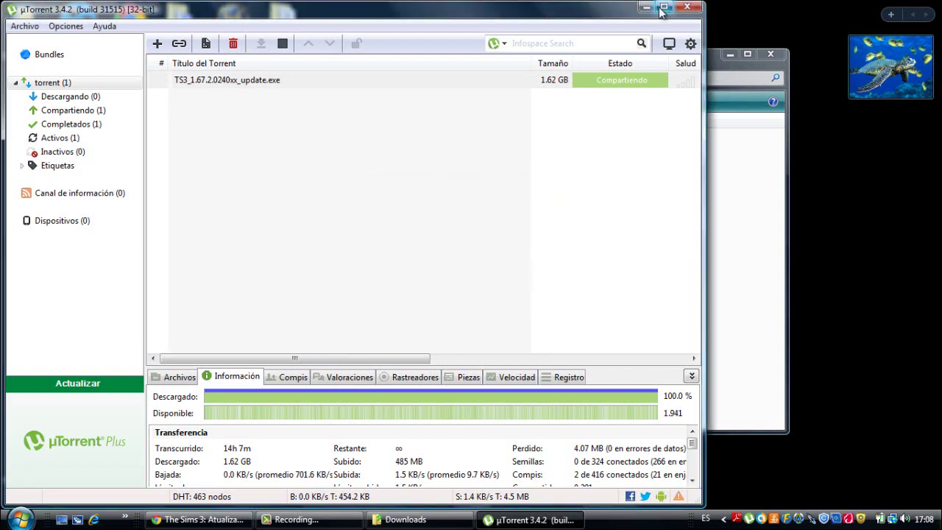
click(663, 8)
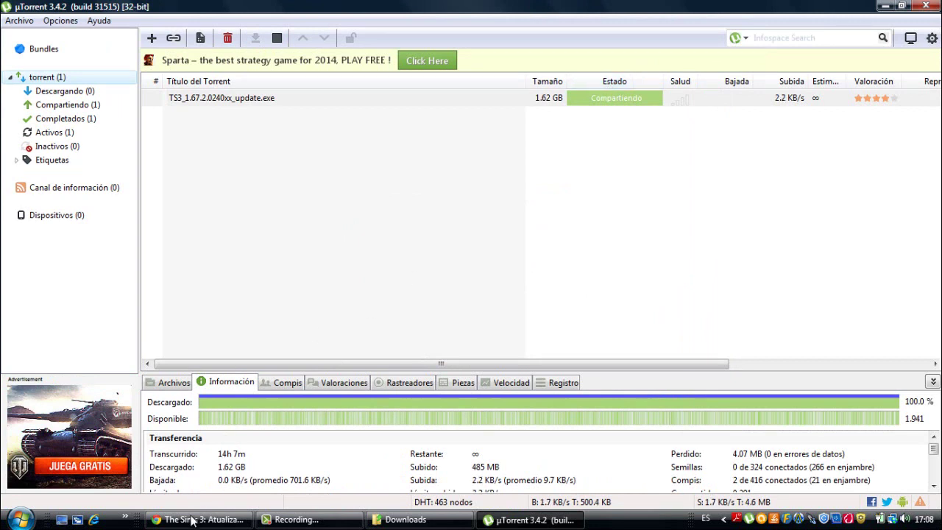
Open the folder containing the downloaded TS3_1.67.2.0240xx_update.exe from the torrent list
mouse_move(159, 525)
right_click(483, 97)
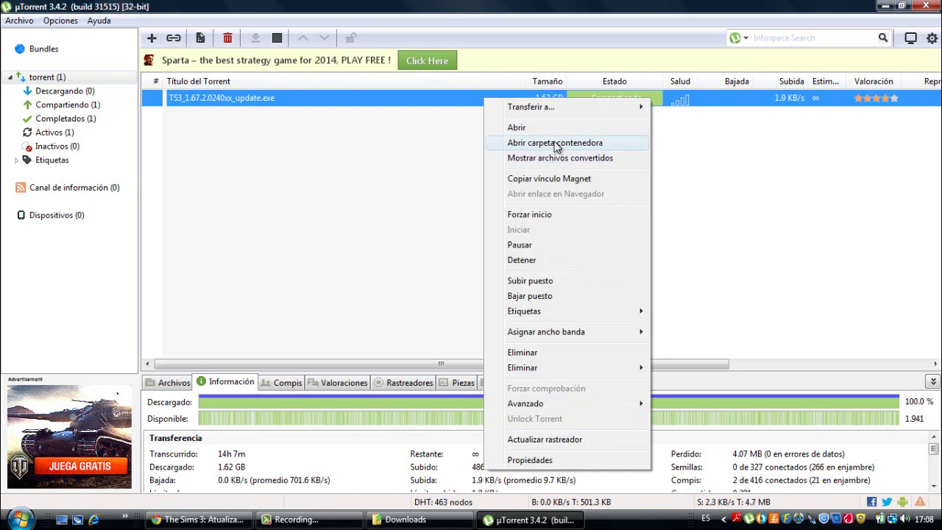
click(409, 136)
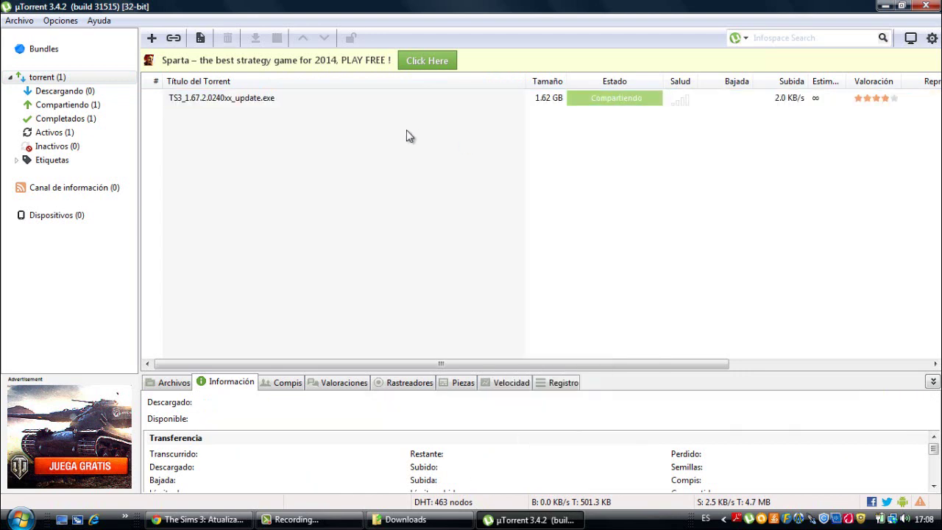
click(425, 97)
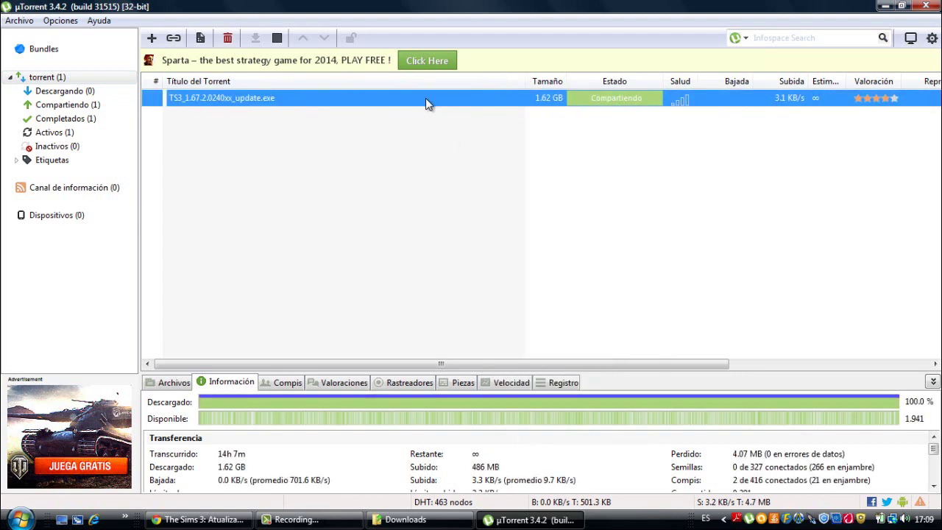
right_click(425, 98)
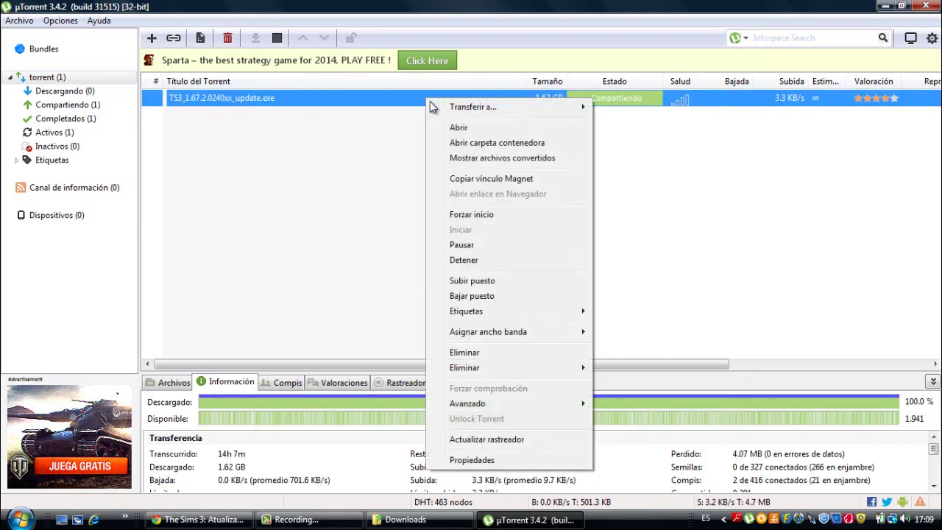
click(458, 147)
click(448, 289)
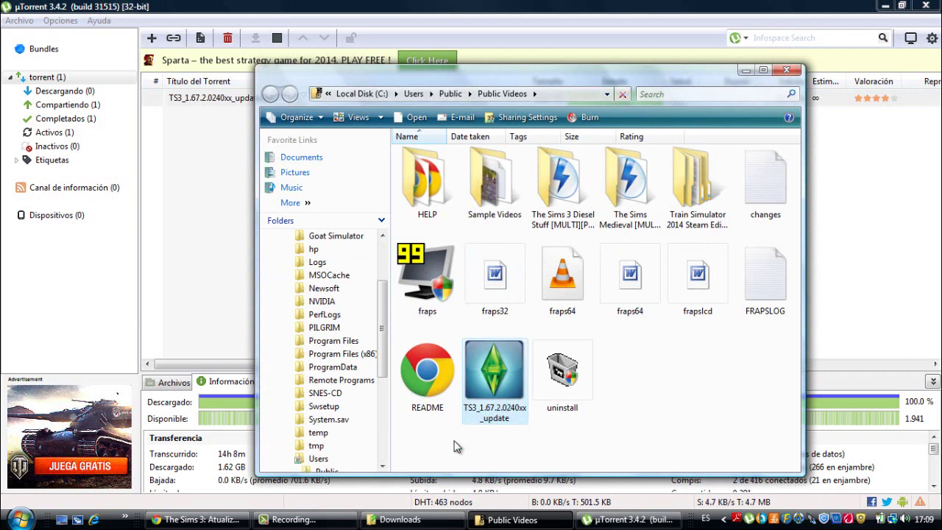
click(534, 337)
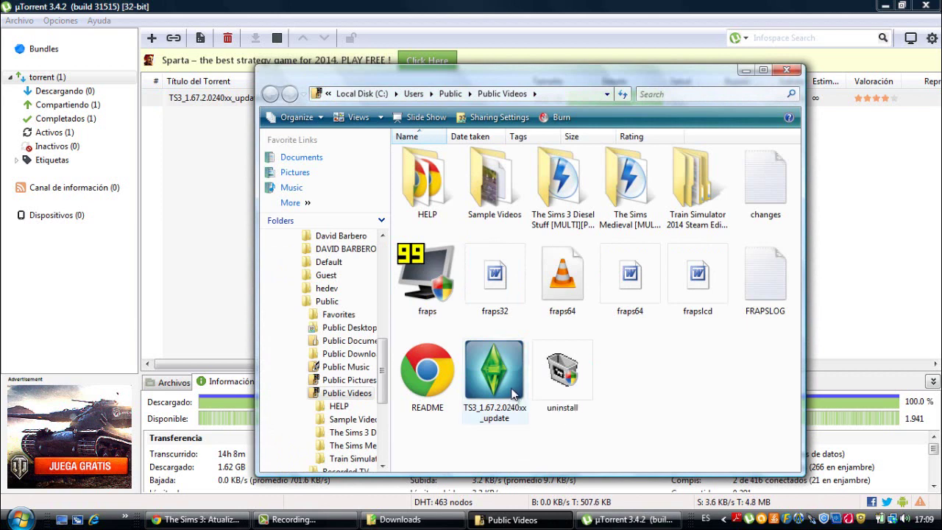
Close the µTorrent window and minimize the Downloads folder window
click(721, 520)
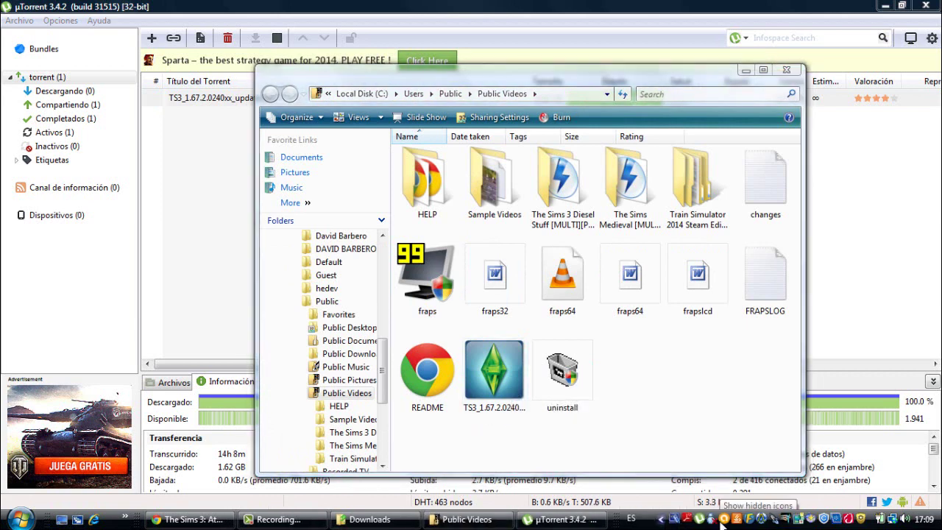
click(658, 522)
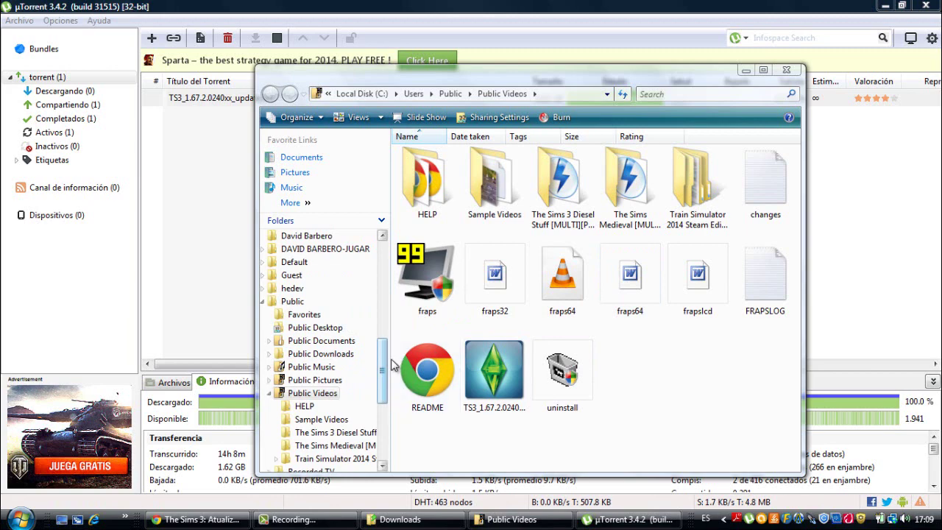
click(923, 7)
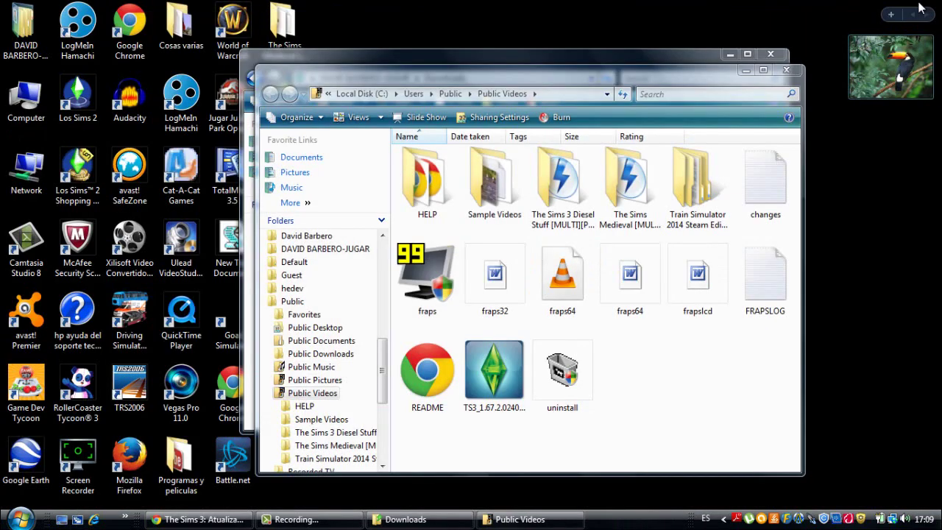
click(433, 59)
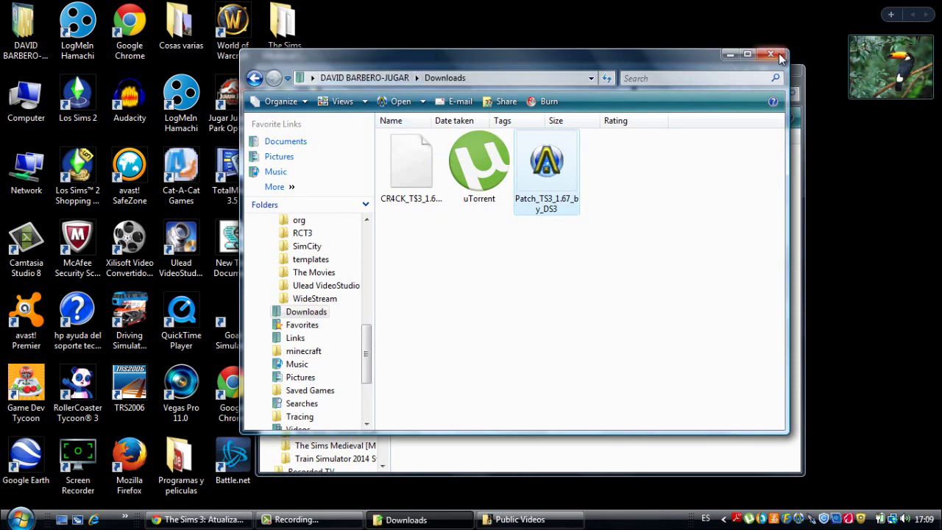
click(729, 55)
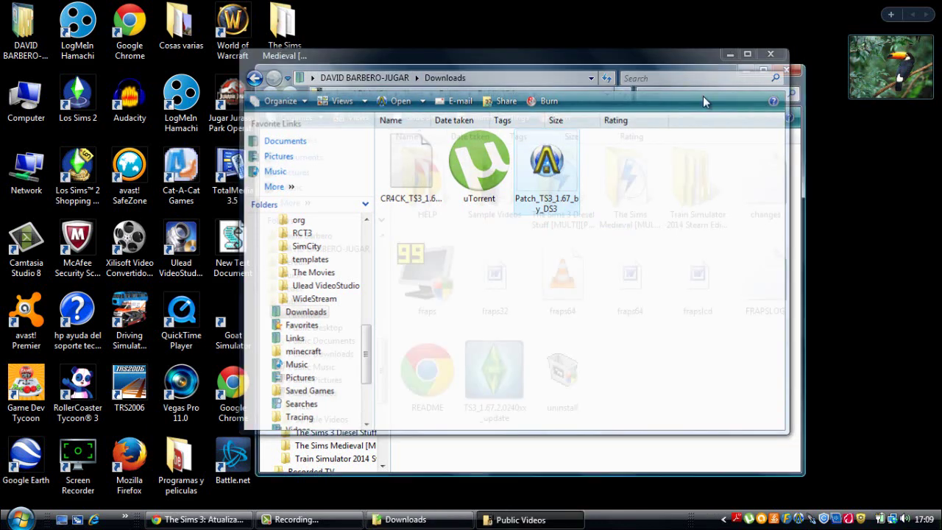
Close the Public Videos folder window, switch back to Chrome, and review the crack download links for version 1.67.2
click(785, 69)
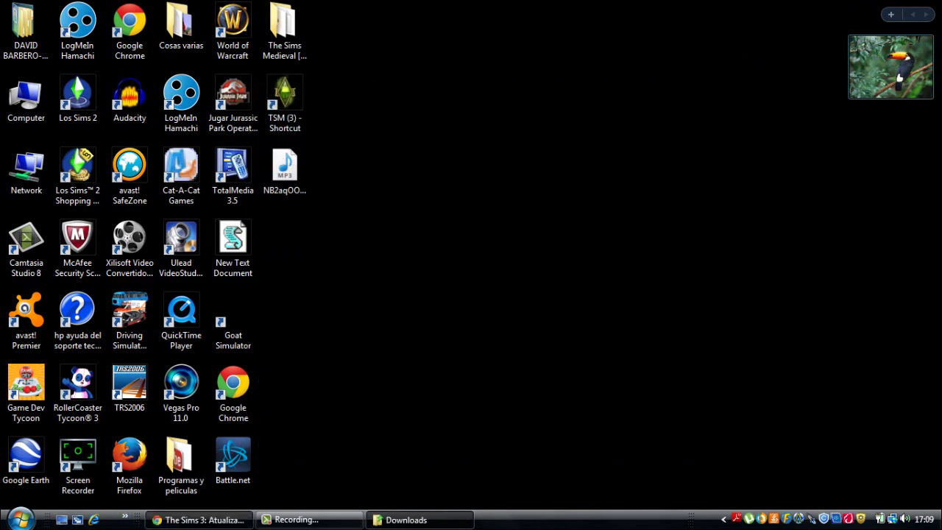
click(221, 520)
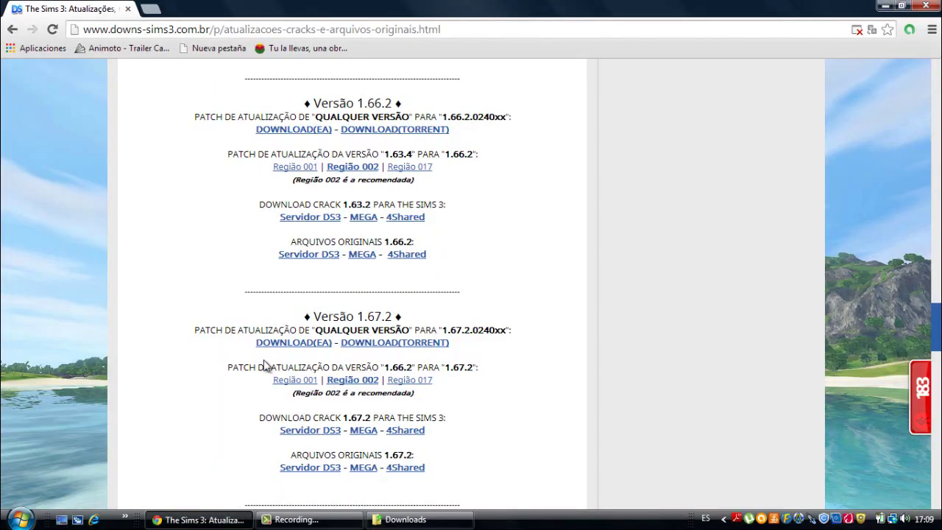
scroll(267, 366, down, 1)
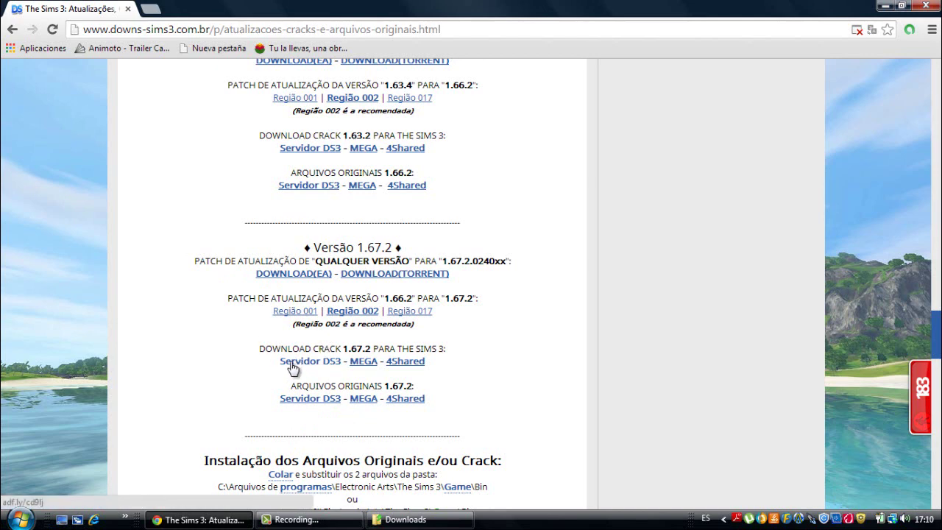
scroll(292, 368, up, 2)
scroll(284, 393, down, 2)
scroll(284, 393, up, 1)
scroll(294, 368, down, 1)
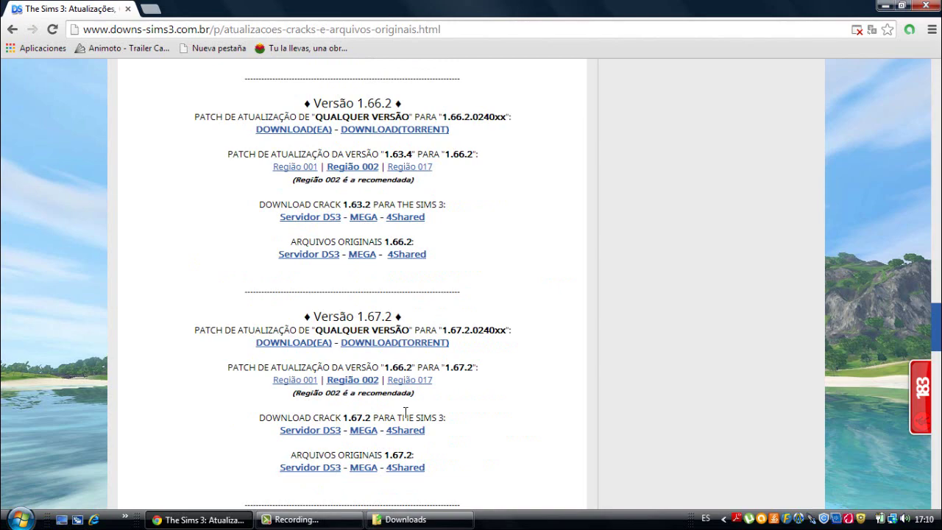
Look through the patch and crack links for older game versions and the categories in the site's menu
scroll(360, 359, up, 8)
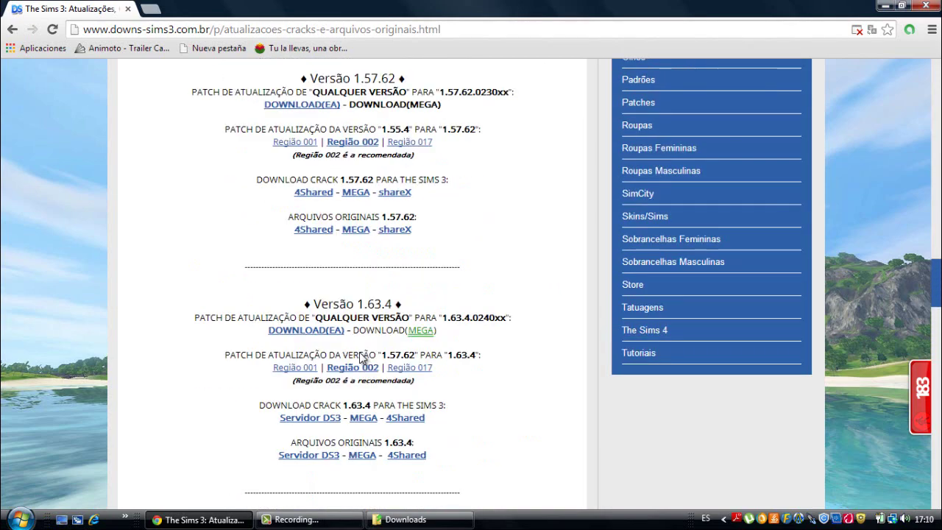
scroll(360, 358, down, 3)
scroll(360, 358, up, 12)
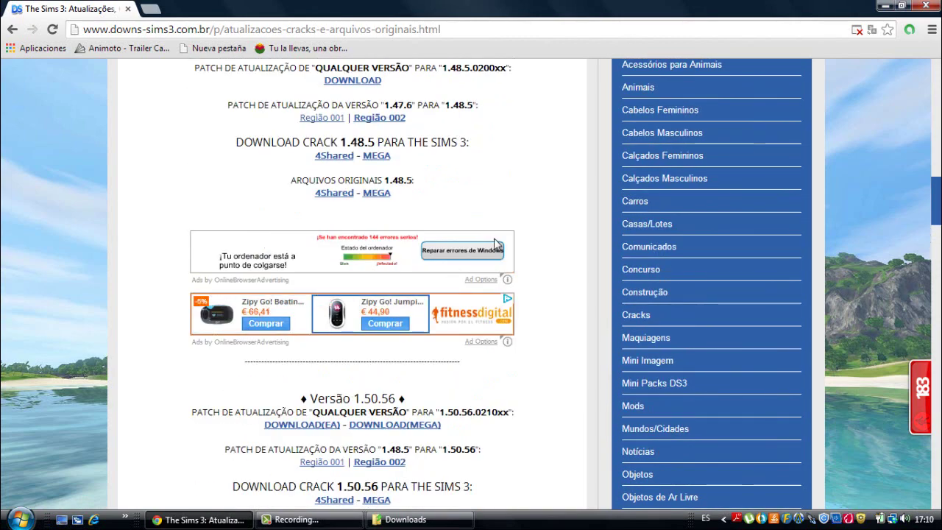
scroll(515, 279, up, 3)
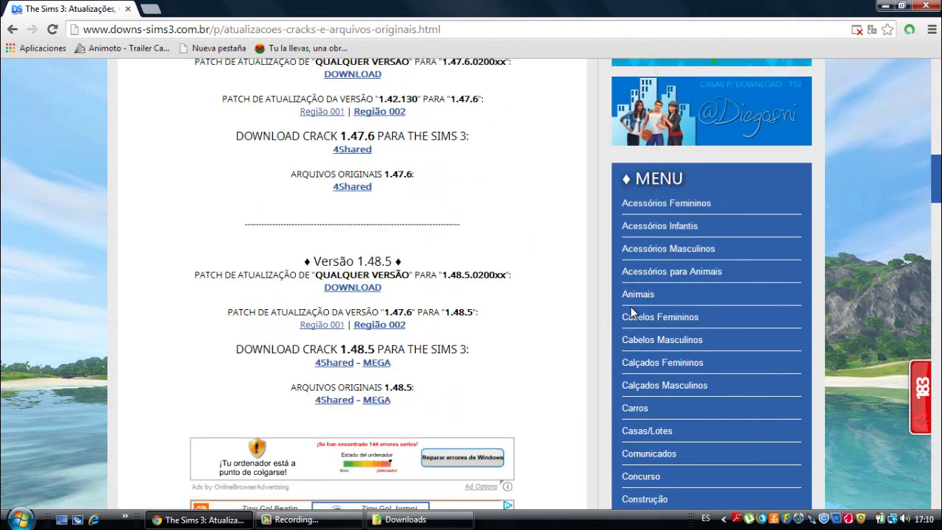
scroll(650, 328, down, 1)
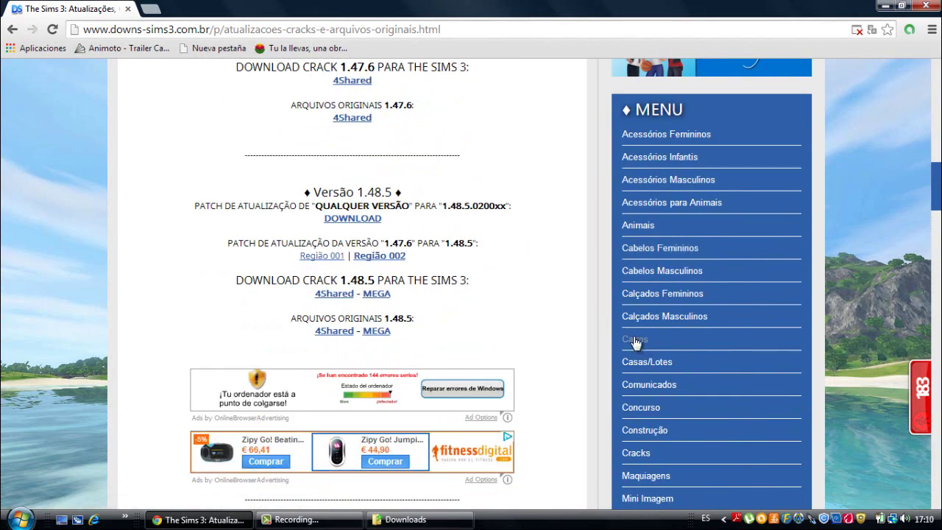
scroll(624, 353, down, 1)
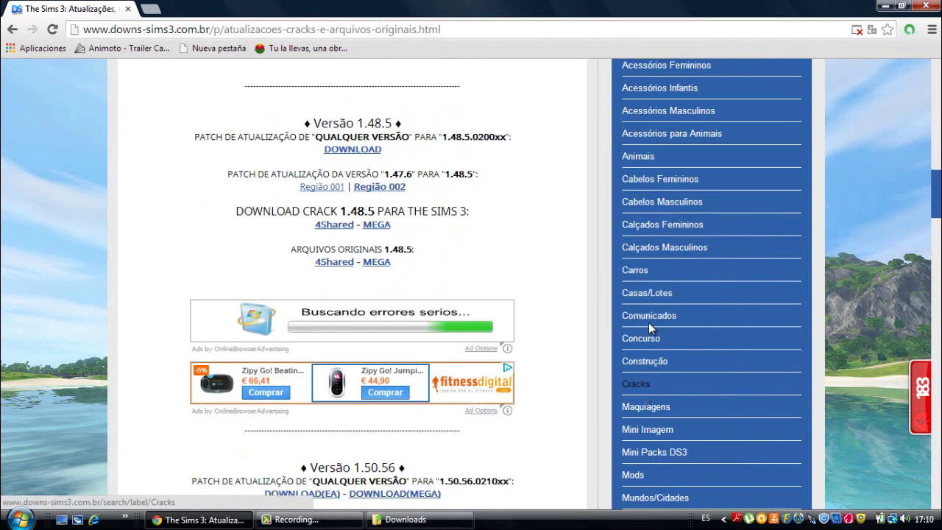
scroll(625, 389, down, 1)
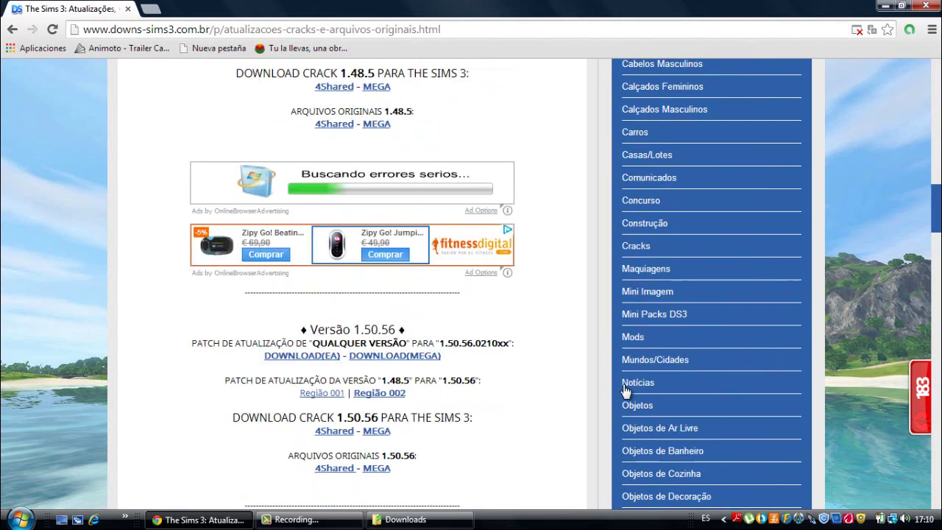
scroll(625, 389, down, 2)
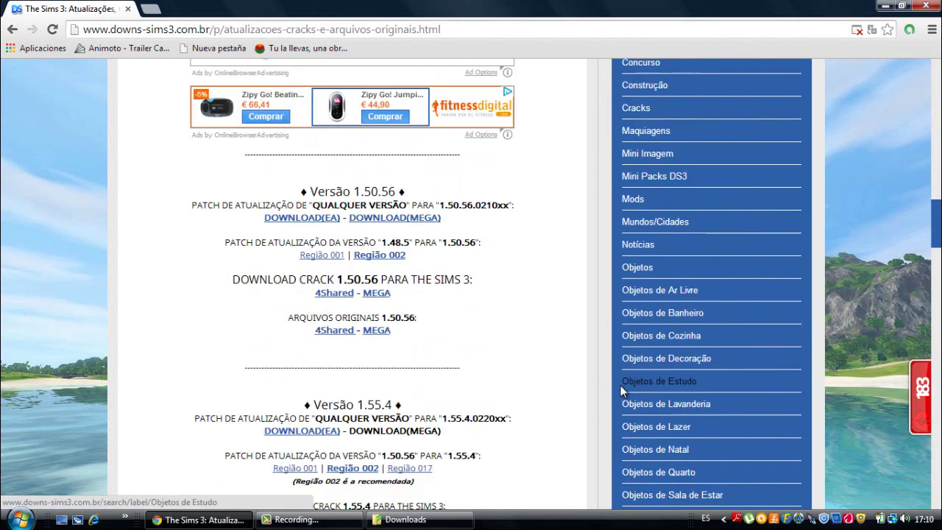
scroll(513, 390, down, 6)
scroll(513, 390, down, 4)
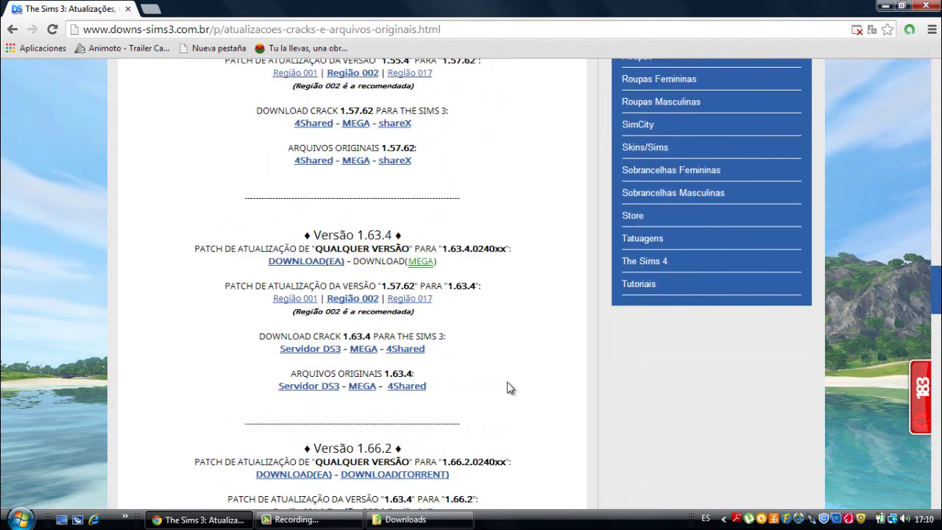
scroll(511, 389, down, 3)
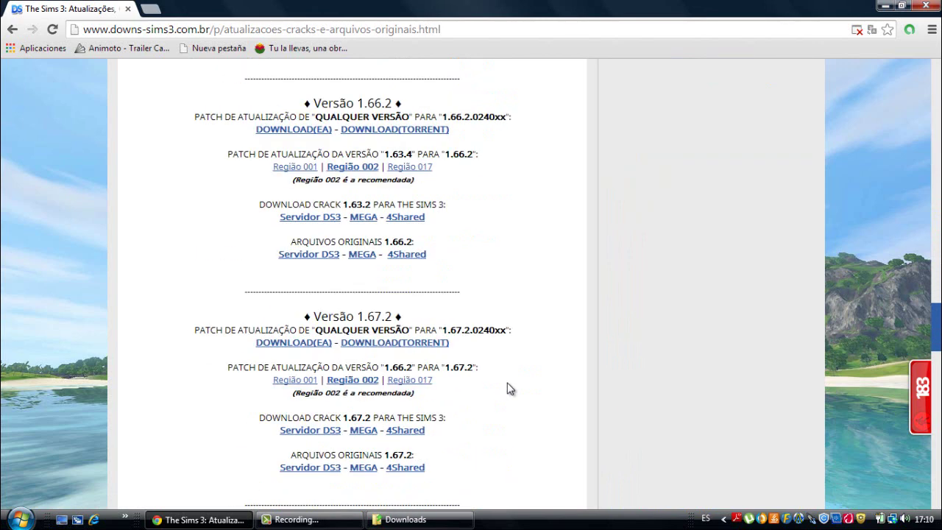
Read the installation instructions for the original files and crack below the version 1.67.2 links, dismissing the advertisement pop-ups
scroll(508, 390, down, 3)
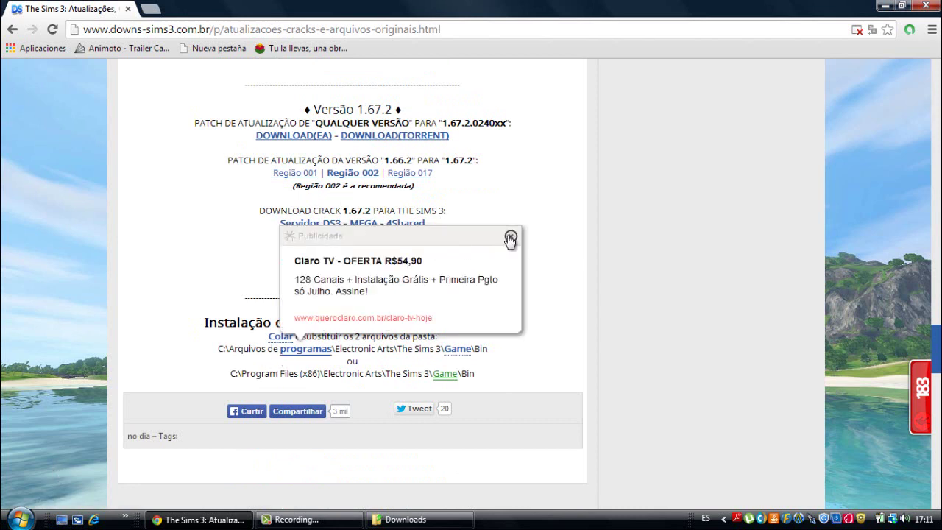
click(510, 237)
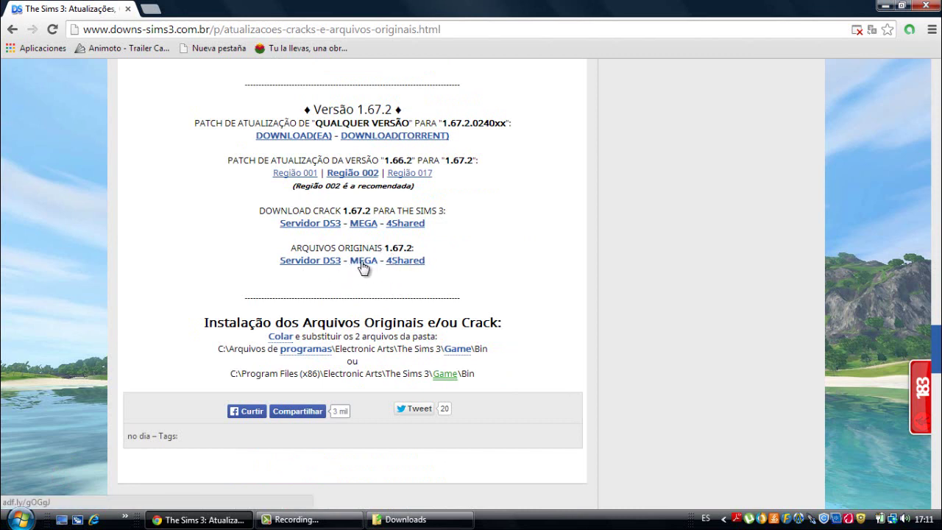
scroll(357, 276, down, 4)
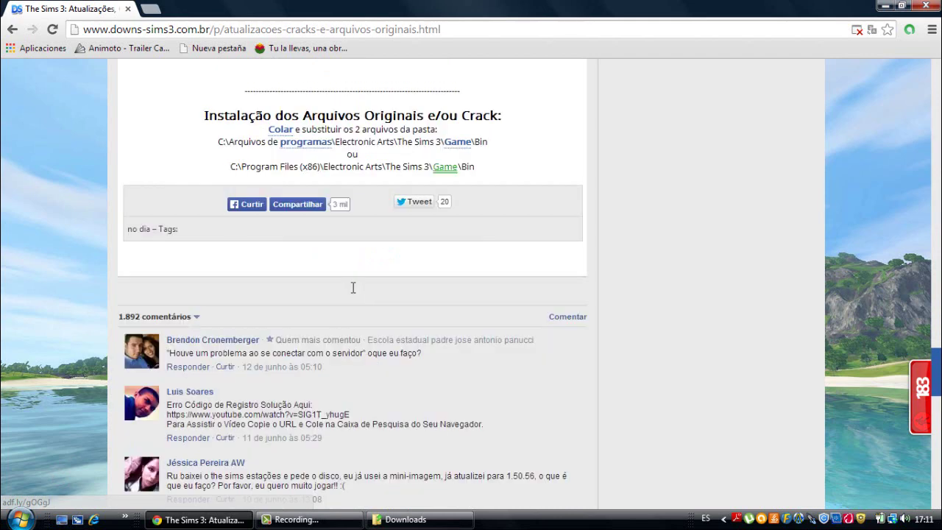
scroll(188, 298, up, 2)
scroll(176, 383, up, 1)
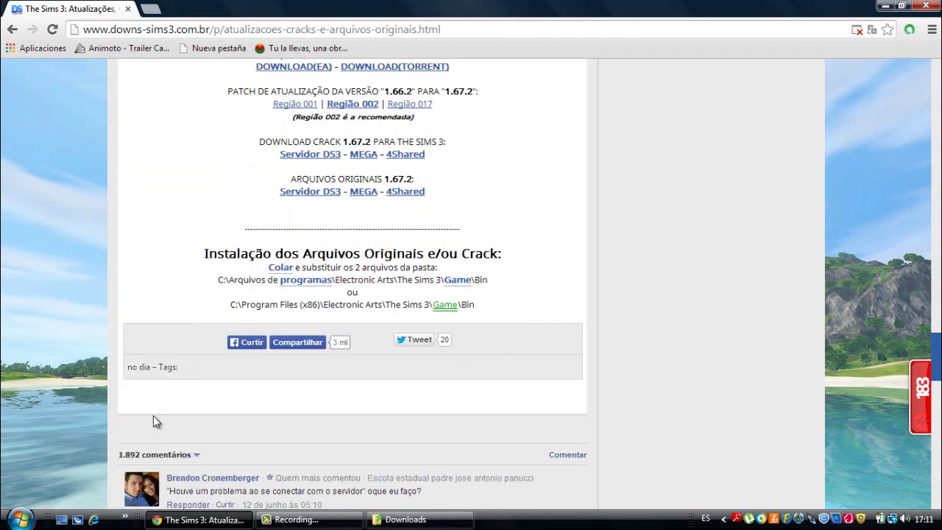
scroll(241, 430, up, 1)
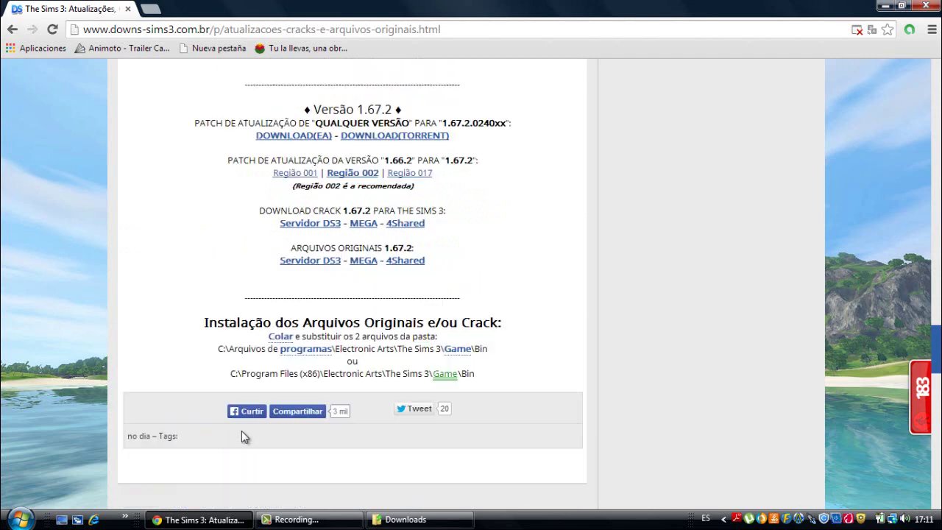
scroll(242, 430, up, 3)
scroll(250, 434, down, 2)
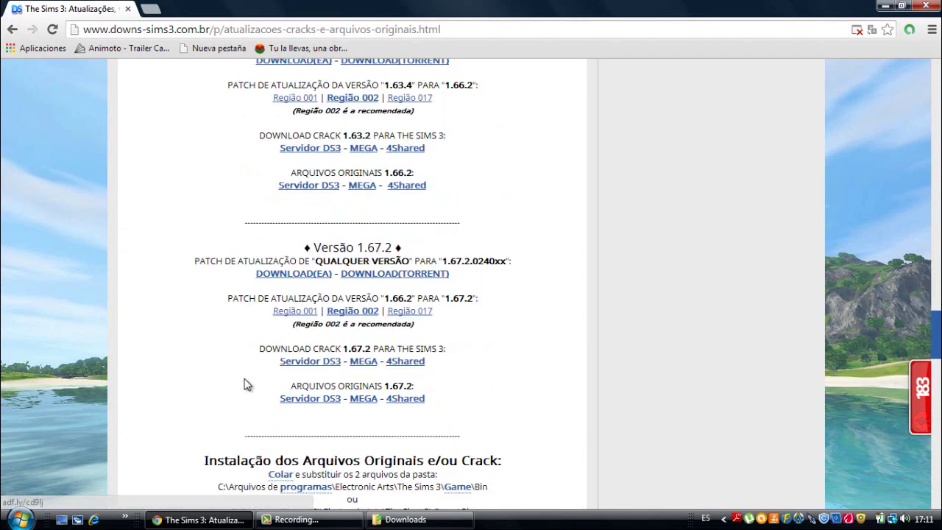
scroll(246, 380, up, 1)
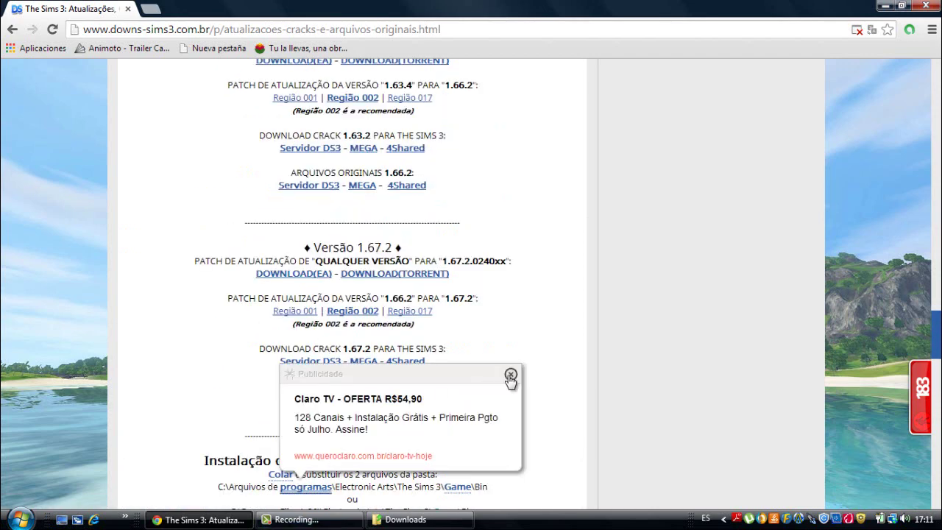
click(509, 377)
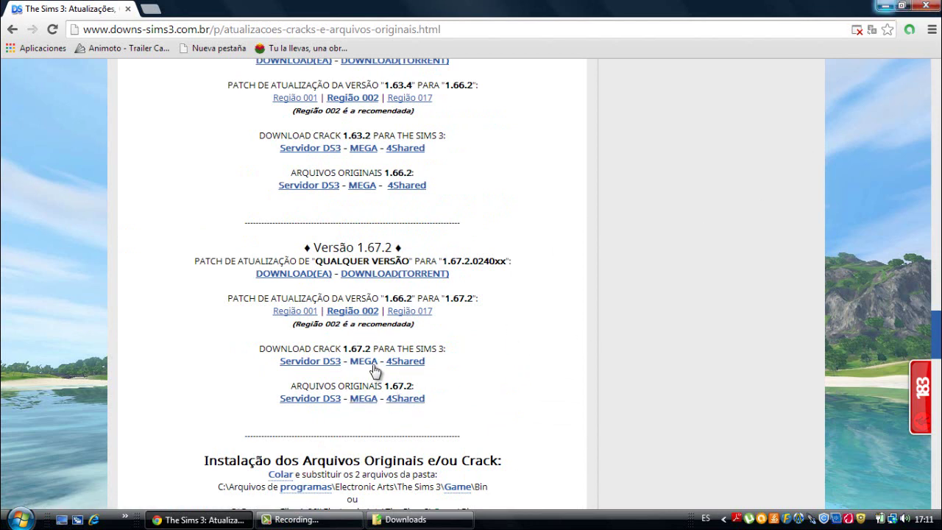
Minimize the browser, reopen the Downloads folder, and extract CR4CK_T$3_1.67-DS3.rar directly into that folder
click(885, 7)
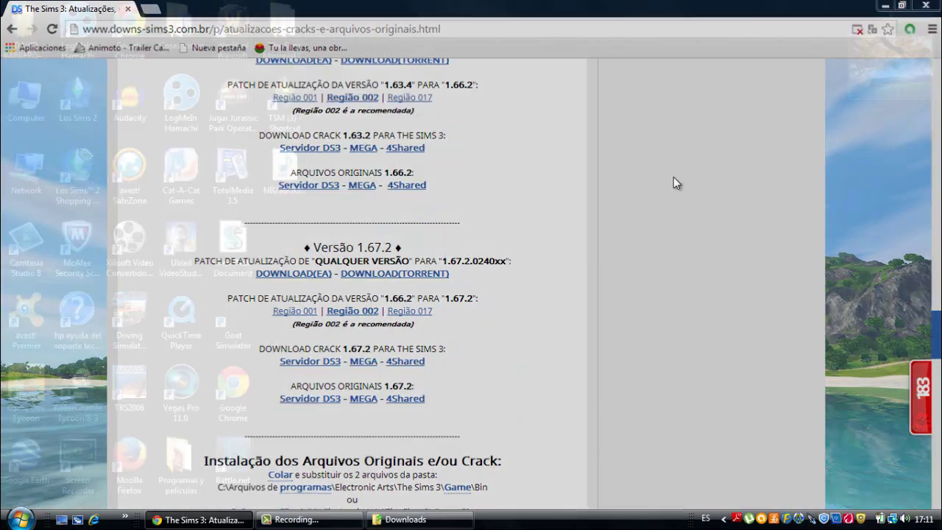
click(426, 519)
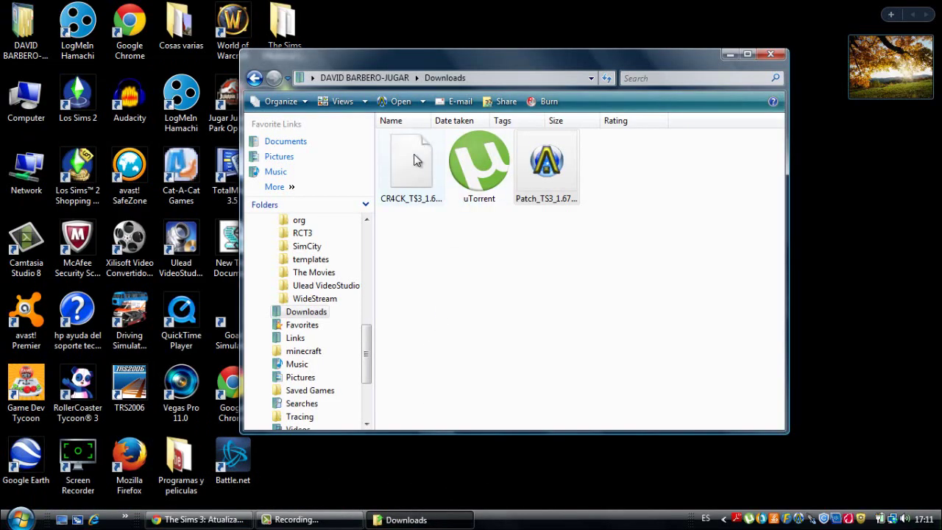
drag(414, 267, 422, 162)
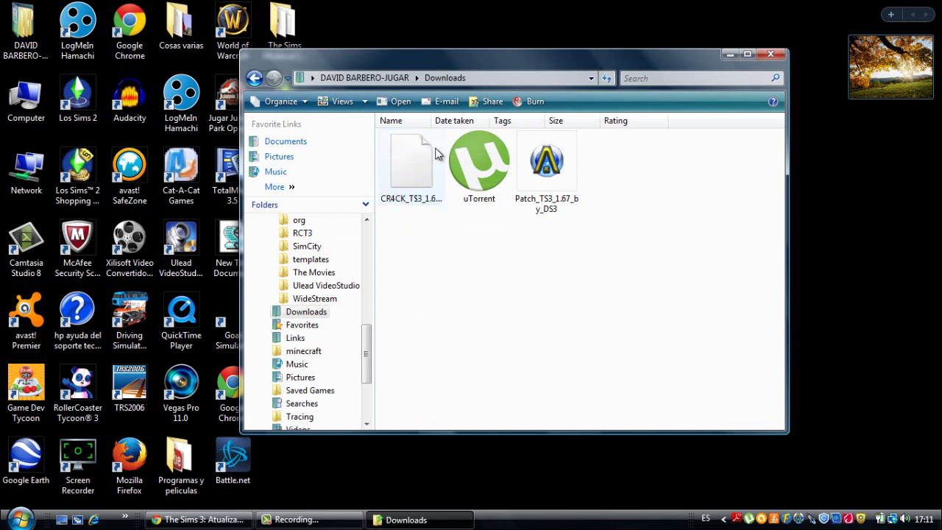
click(409, 169)
right_click(403, 178)
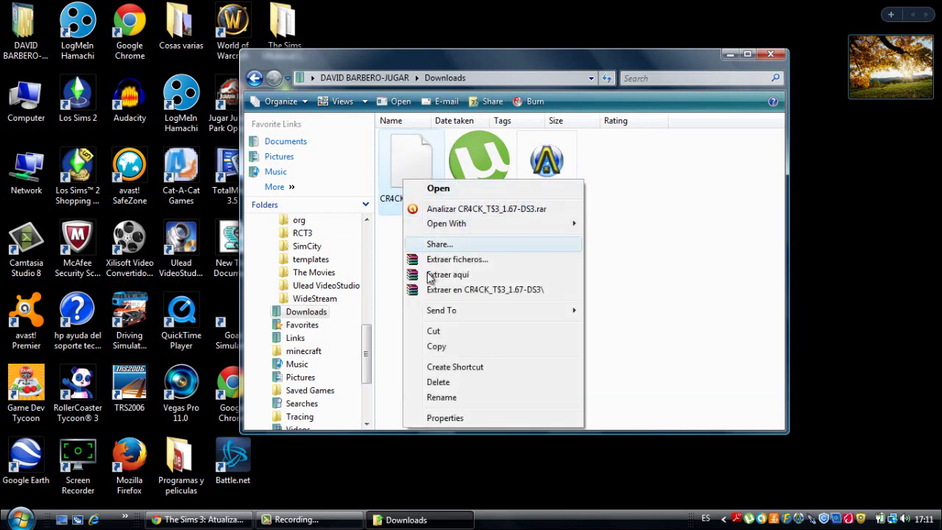
click(429, 276)
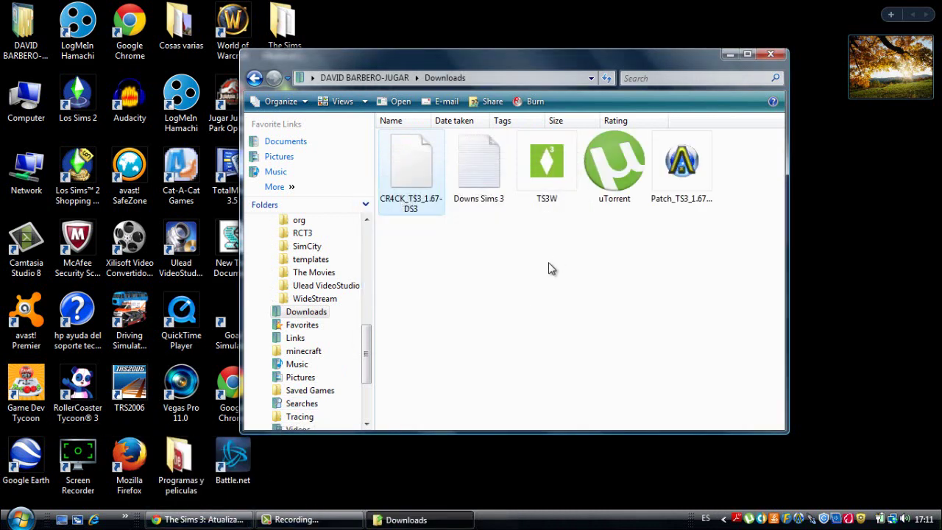
drag(550, 268, 444, 187)
drag(553, 246, 627, 150)
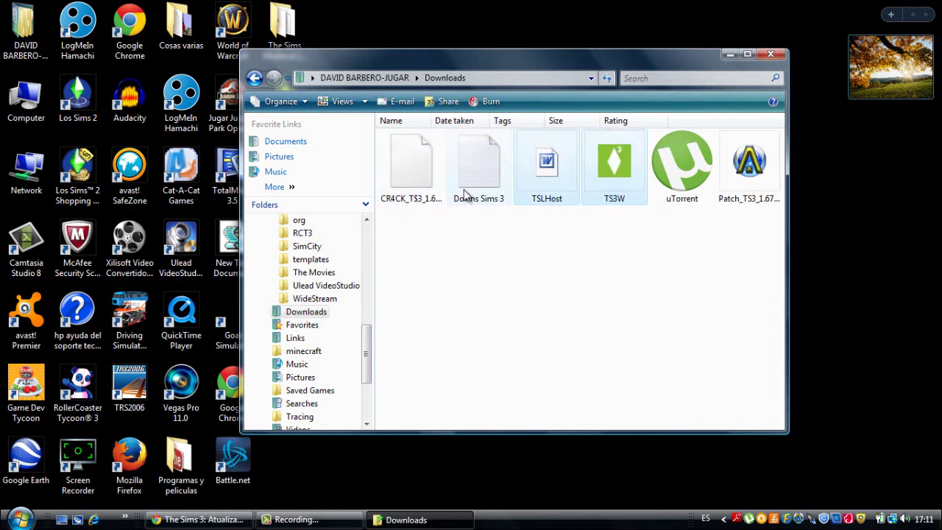
click(508, 280)
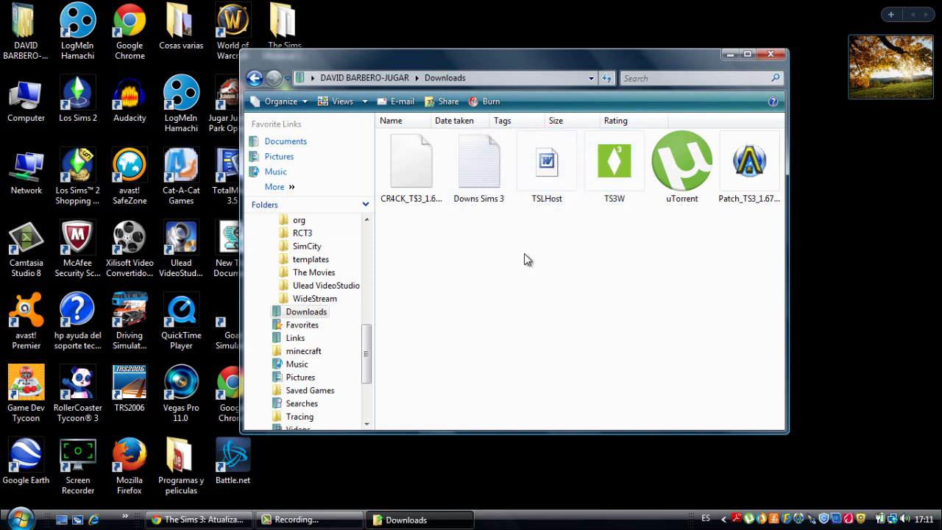
drag(550, 215, 614, 147)
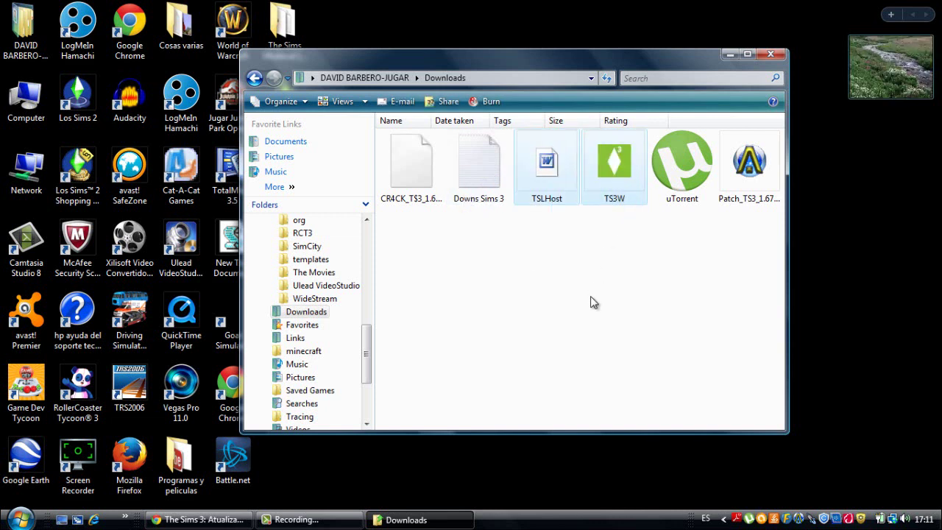
click(591, 302)
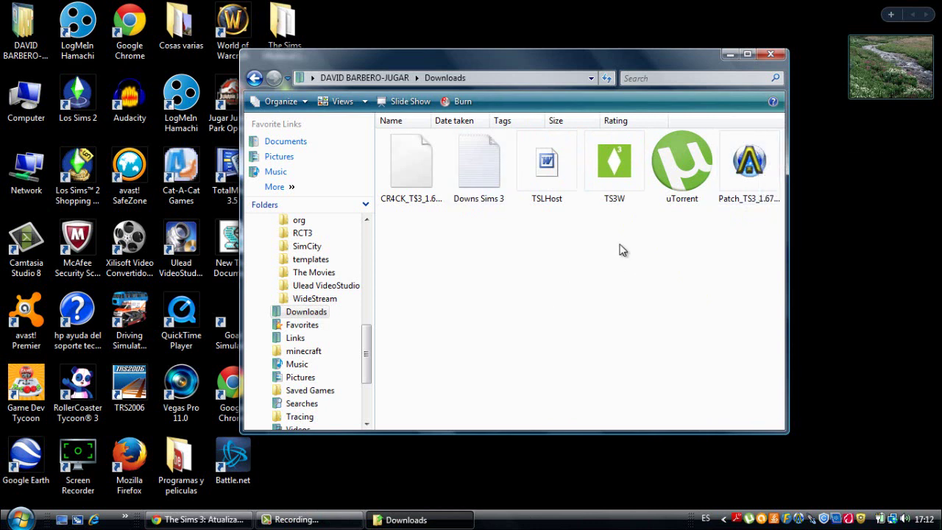
drag(620, 222, 556, 148)
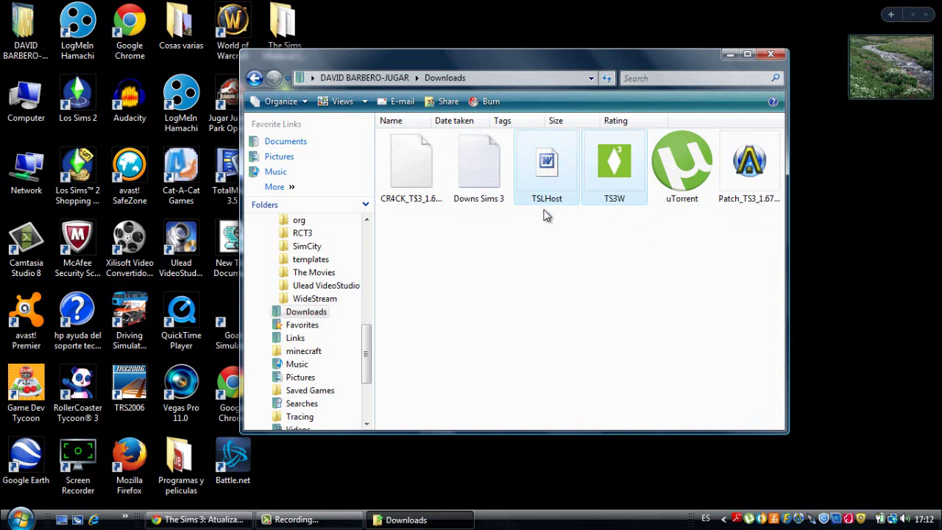
drag(544, 213, 559, 254)
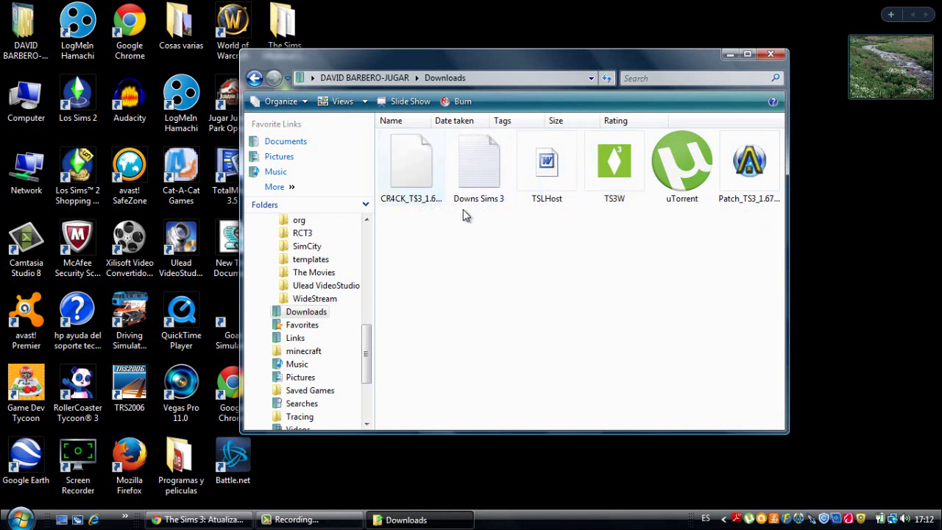
Copy the extracted TSLHost and TS3W files together and minimize the Downloads folder window
drag(535, 250, 634, 163)
double_click(622, 158)
right_click(625, 158)
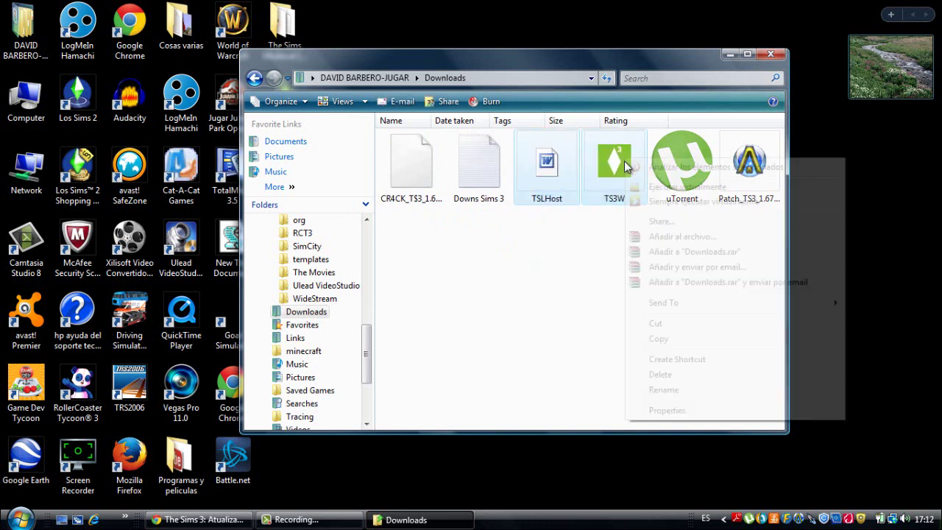
click(679, 338)
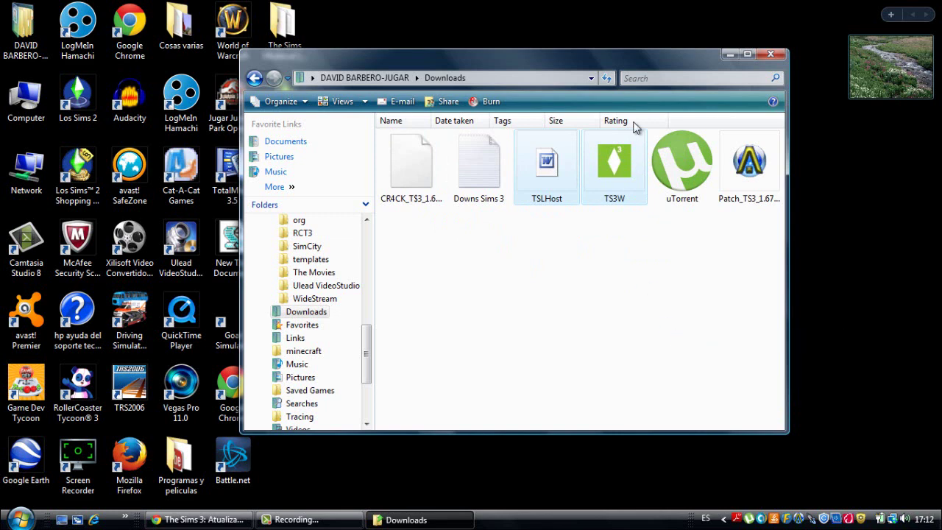
click(729, 54)
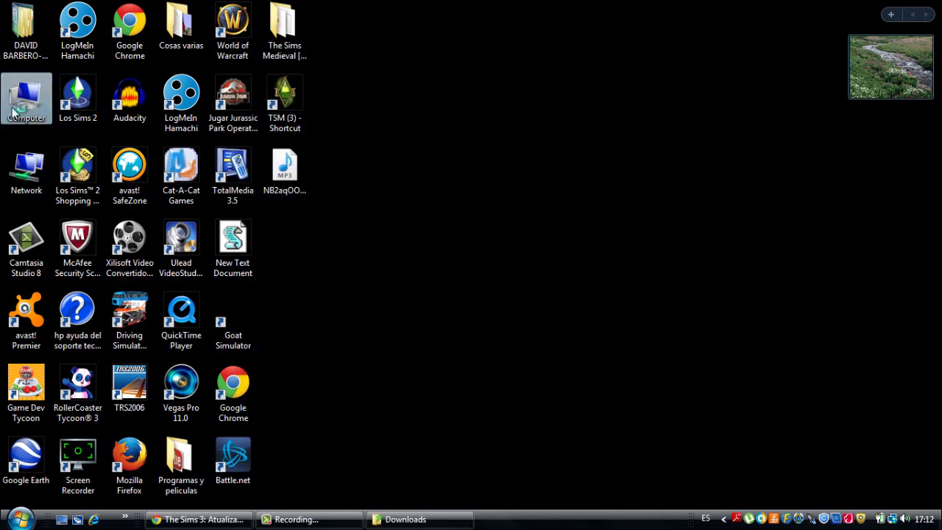
Open the Program Files folder on Local Disk (C:) and search it for "los"
double_click(11, 109)
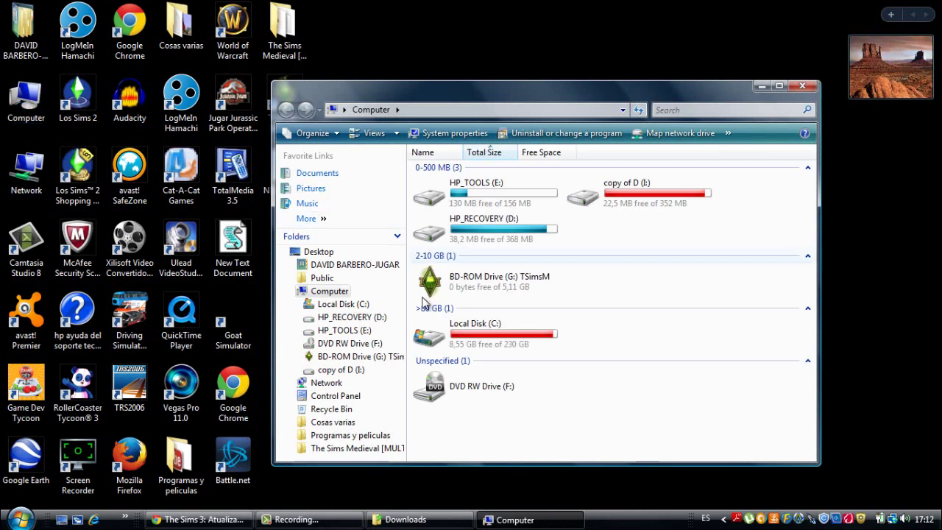
double_click(450, 346)
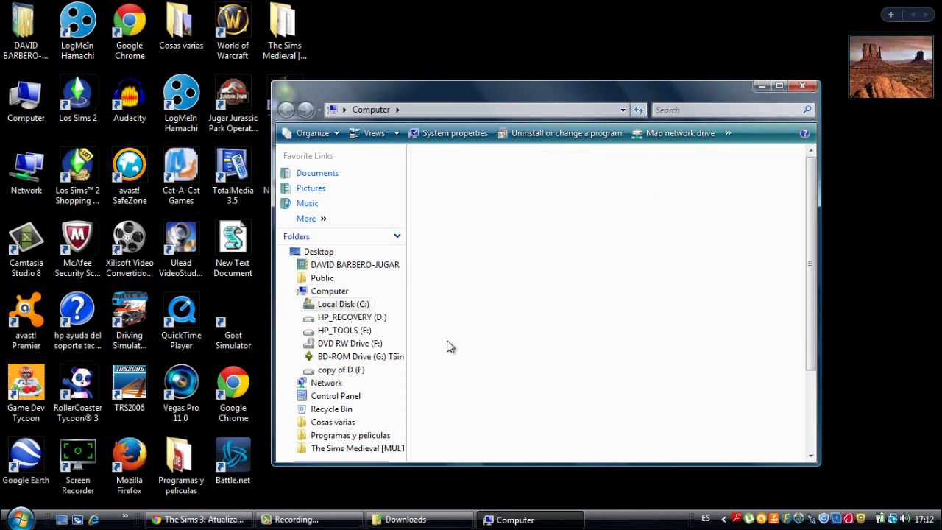
double_click(442, 298)
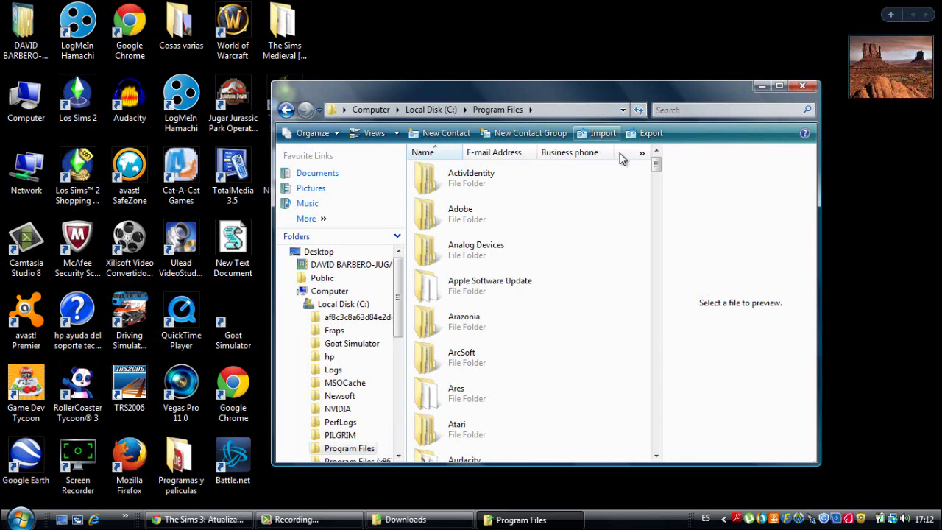
click(675, 108)
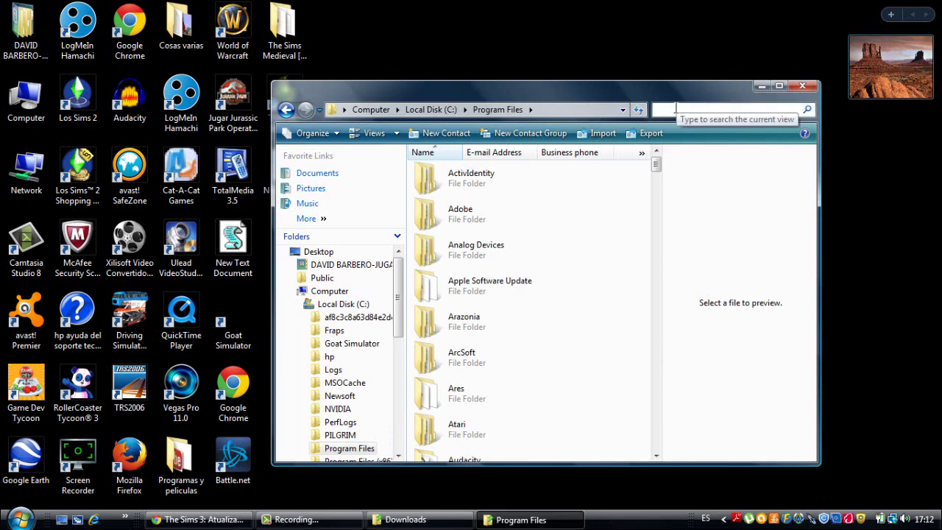
text(lo)
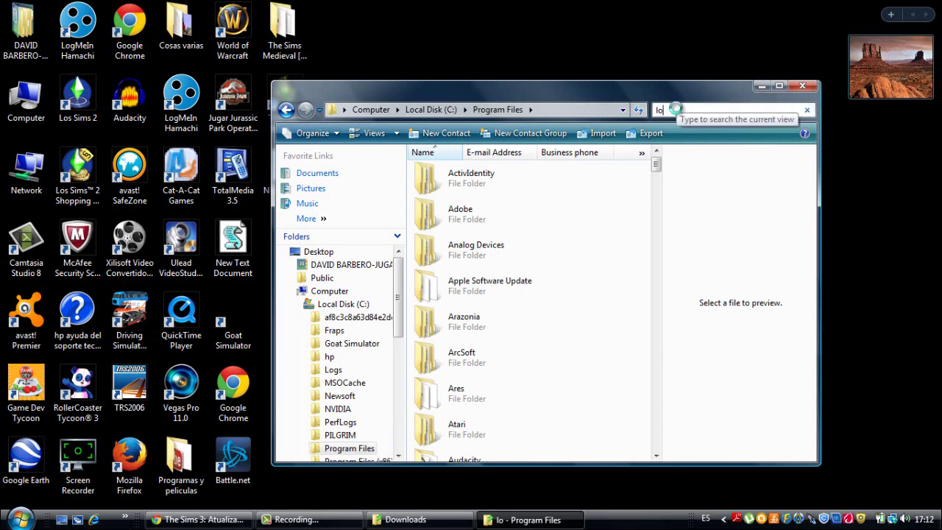
text(s)
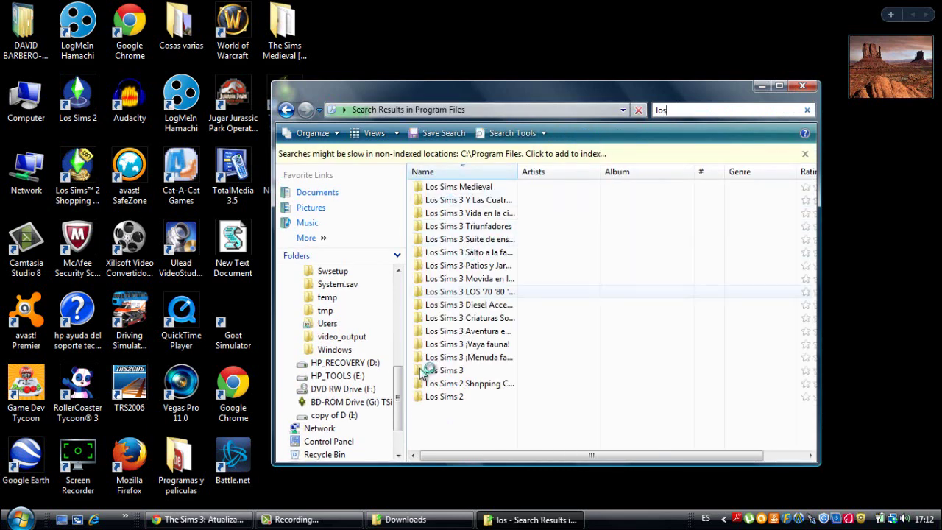
Open the Los Sims 3 folder from the search results and go into its Game\Bin subfolder
double_click(446, 371)
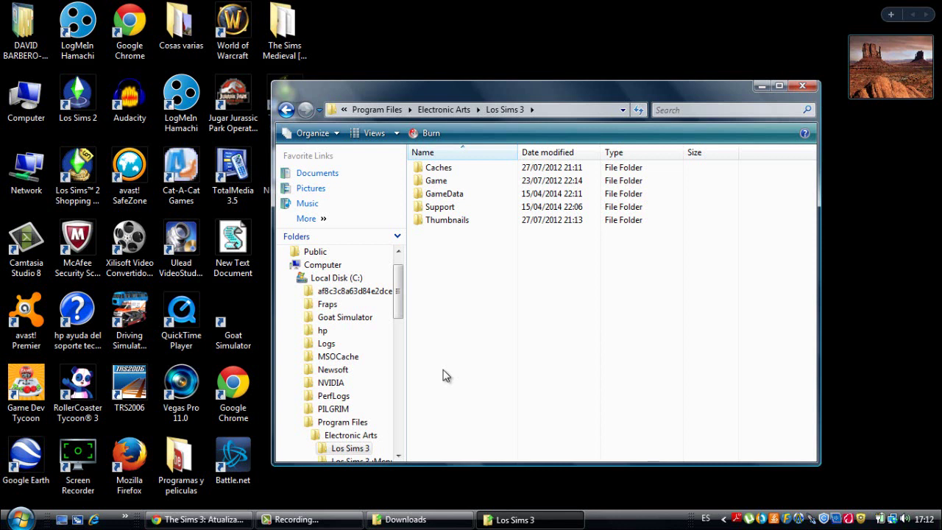
double_click(465, 182)
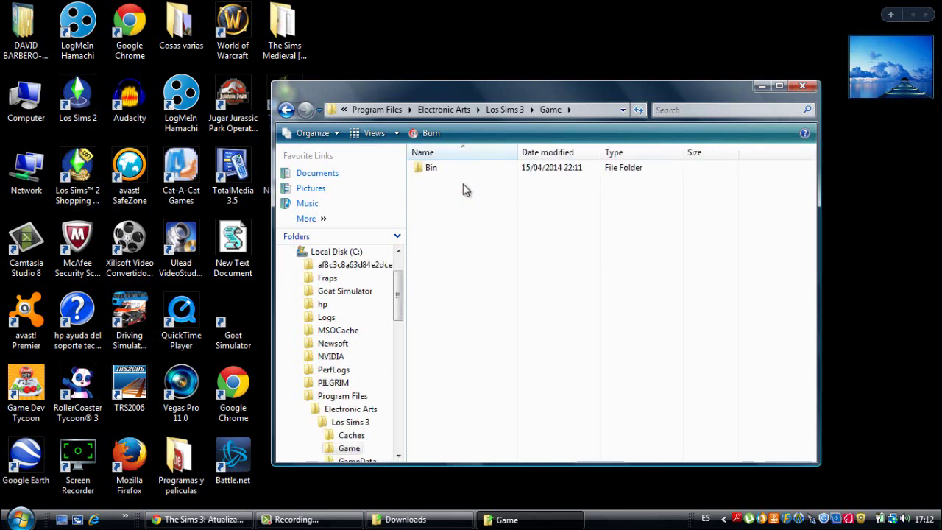
double_click(434, 167)
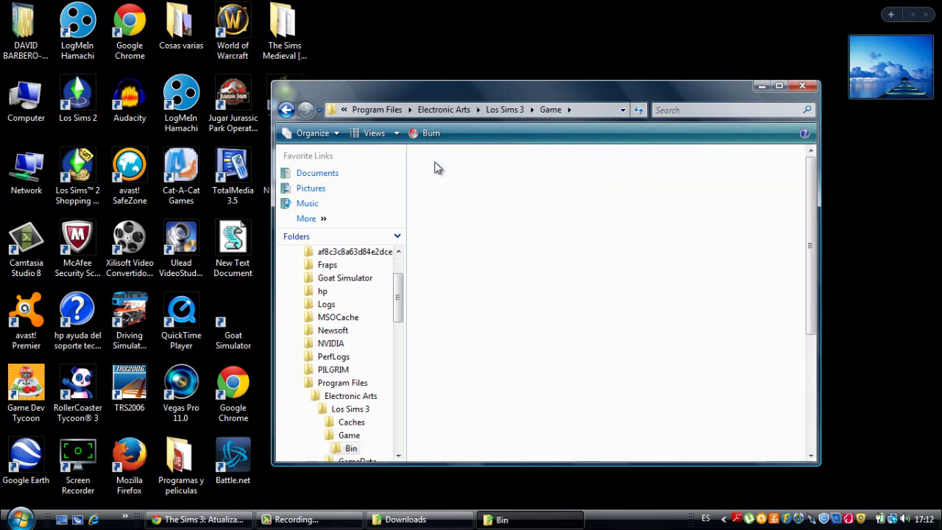
Paste the copied TS3W and TSLHost files into the Bin folder, replacing both existing versions
scroll(453, 305, down, 5)
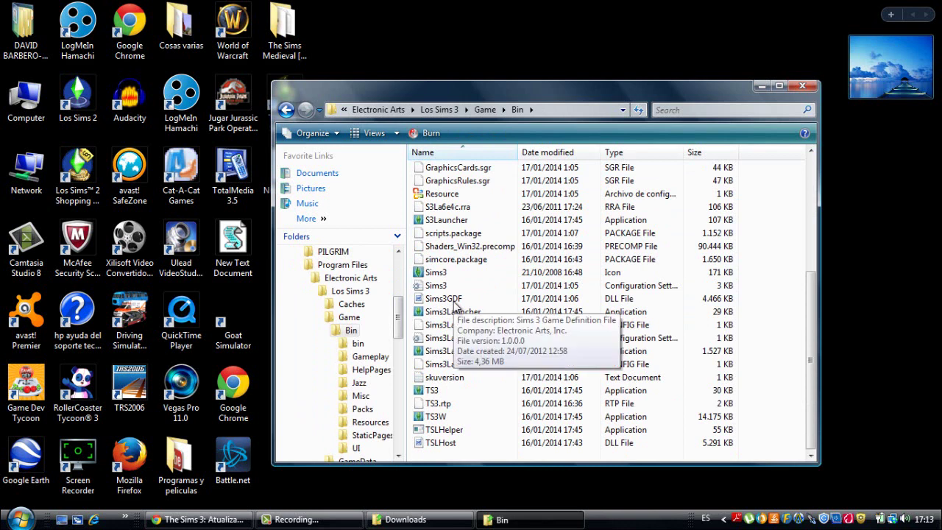
scroll(771, 383, up, 5)
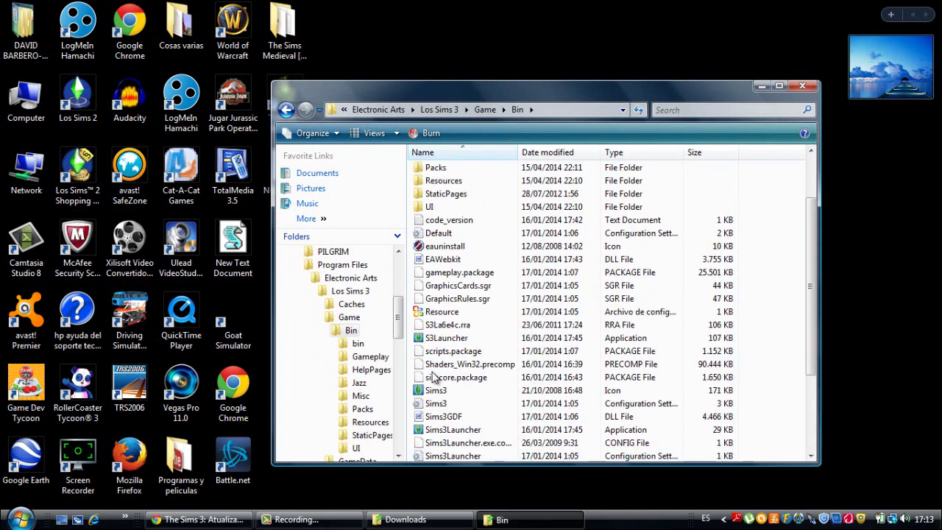
right_click(789, 326)
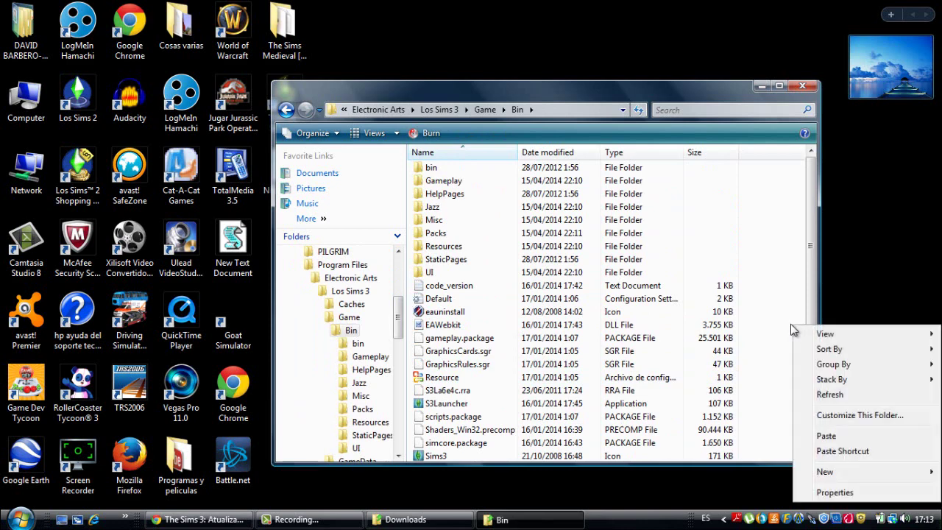
click(835, 437)
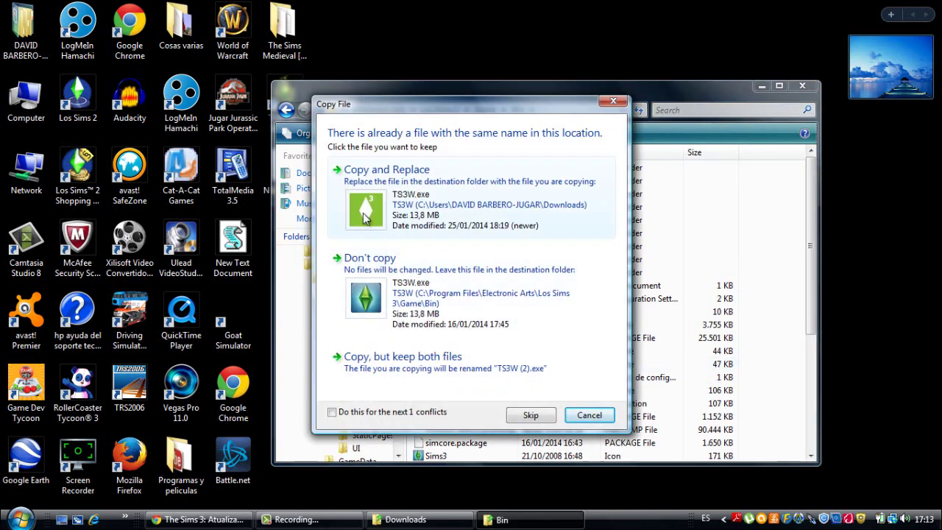
click(363, 213)
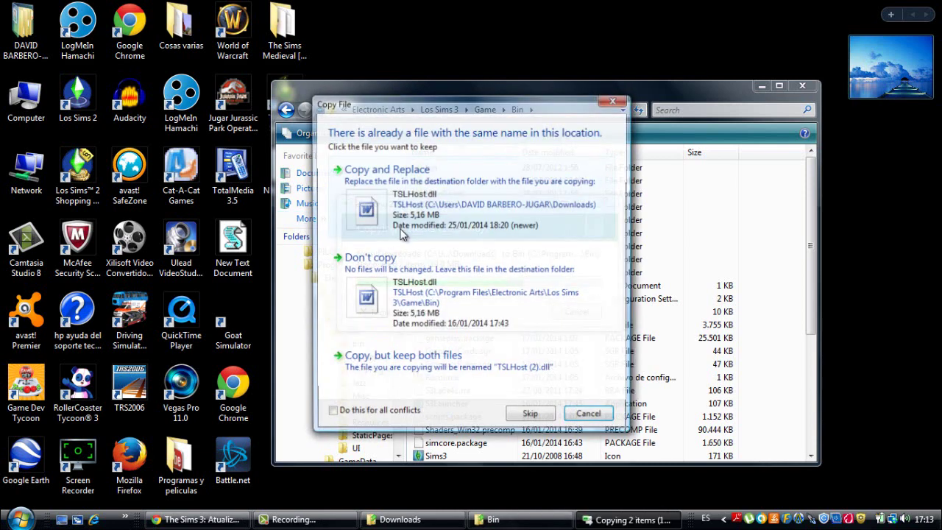
click(402, 232)
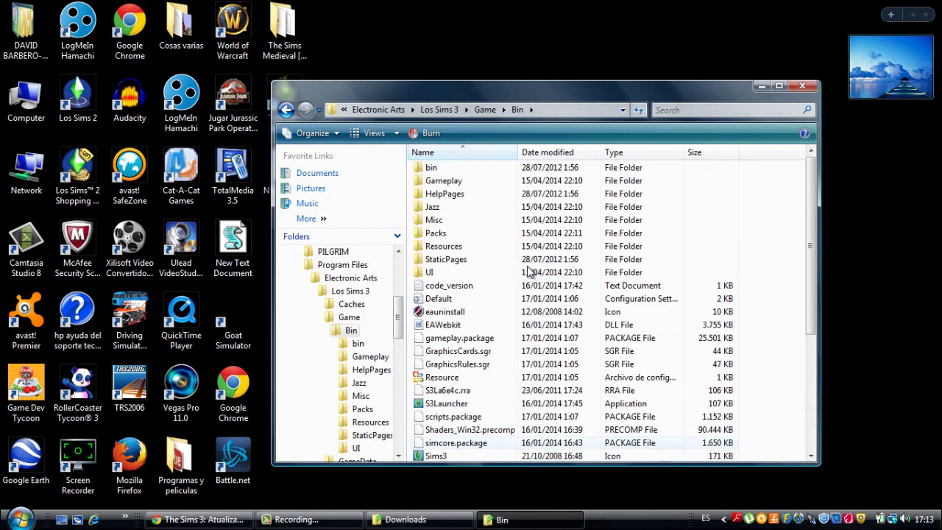
Close the Bin and Downloads folder windows
click(804, 88)
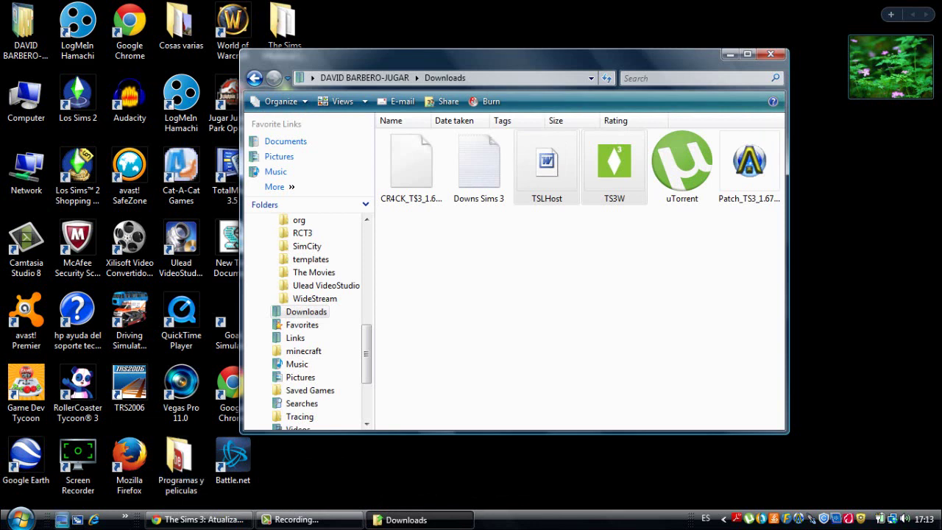
click(456, 357)
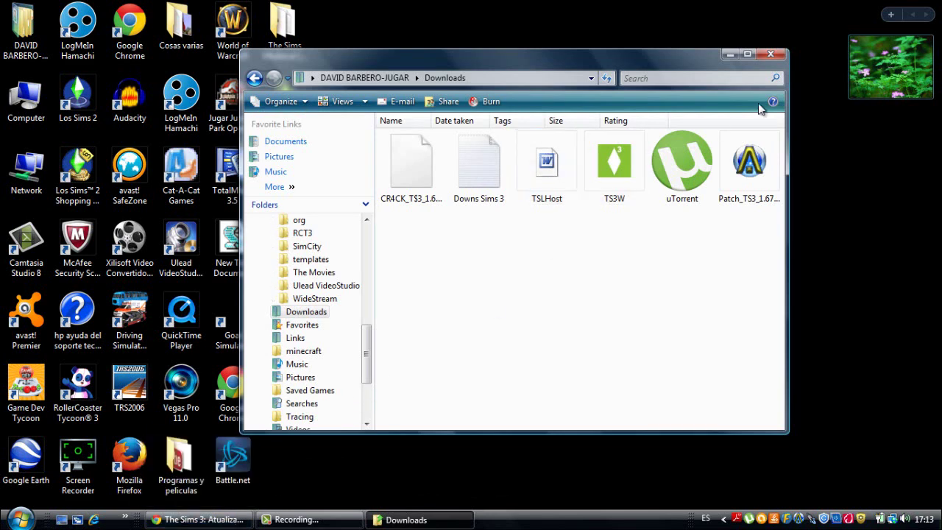
click(765, 57)
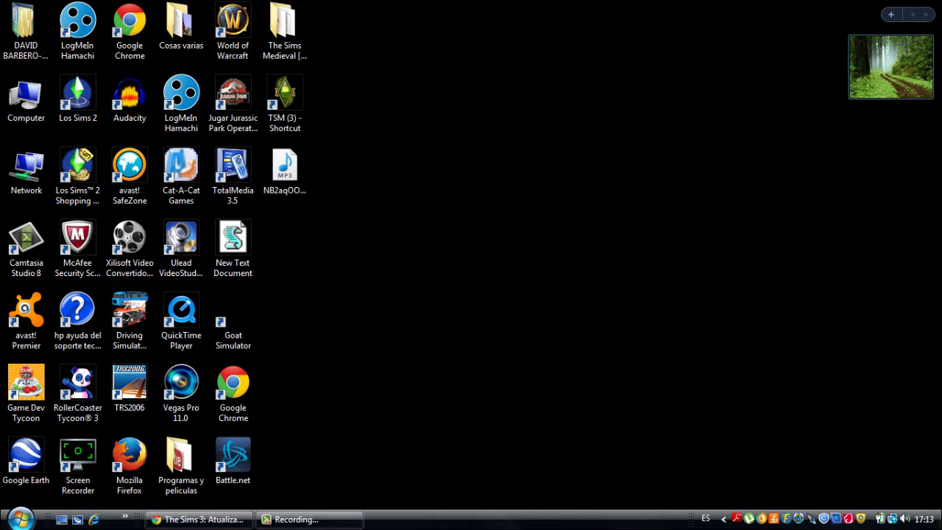
Review the version 1.67.2 patch and crack links in the browser again, then minimize the browser
click(294, 519)
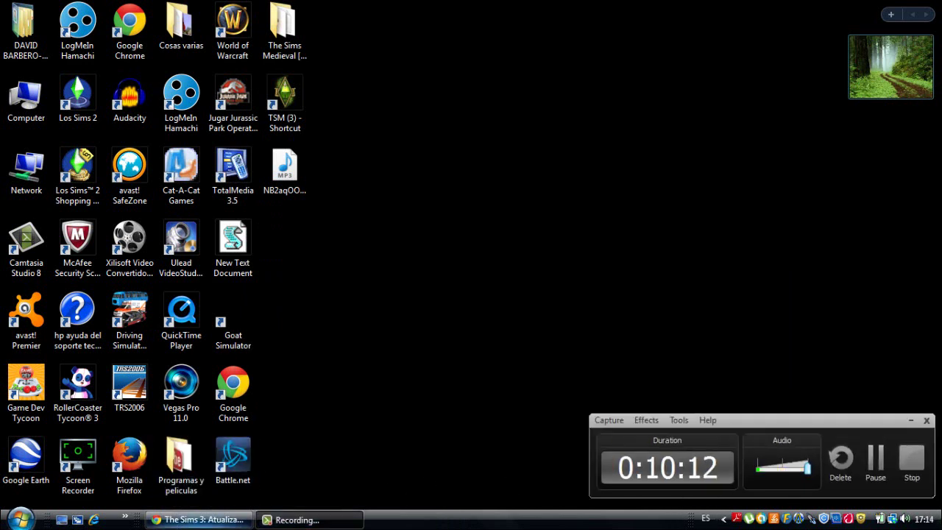
click(199, 519)
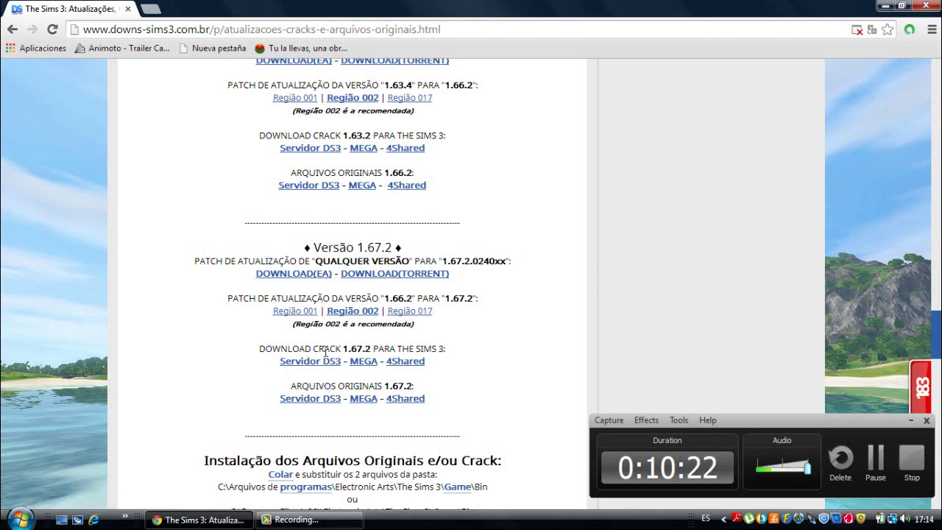
click(884, 6)
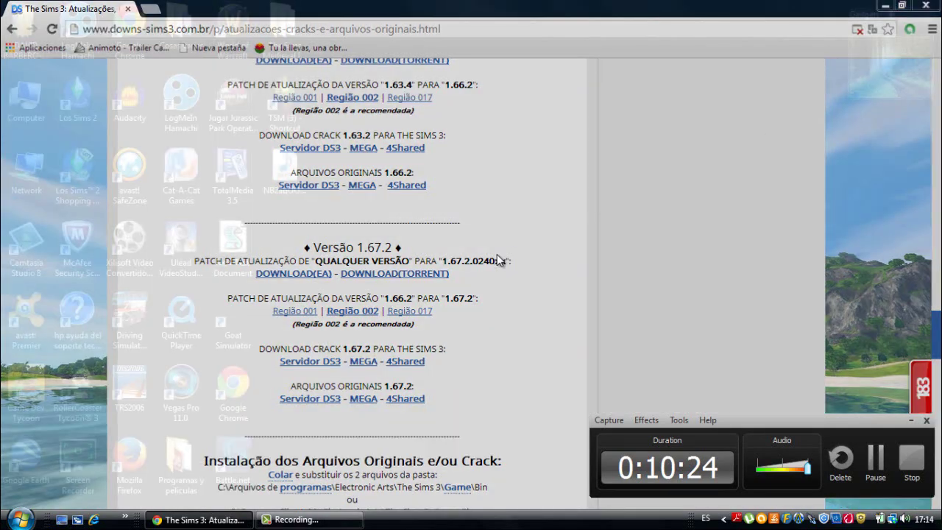
click(230, 526)
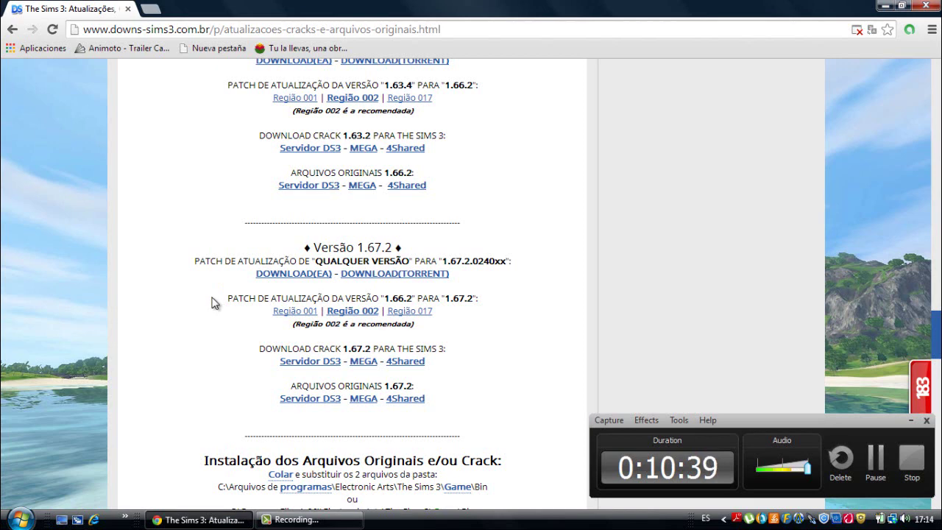
click(885, 6)
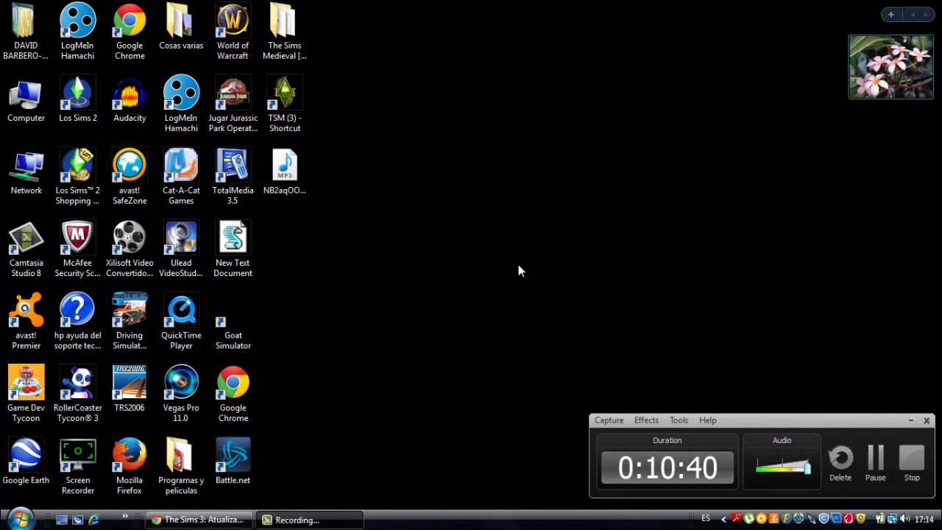
mouse_move(244, 520)
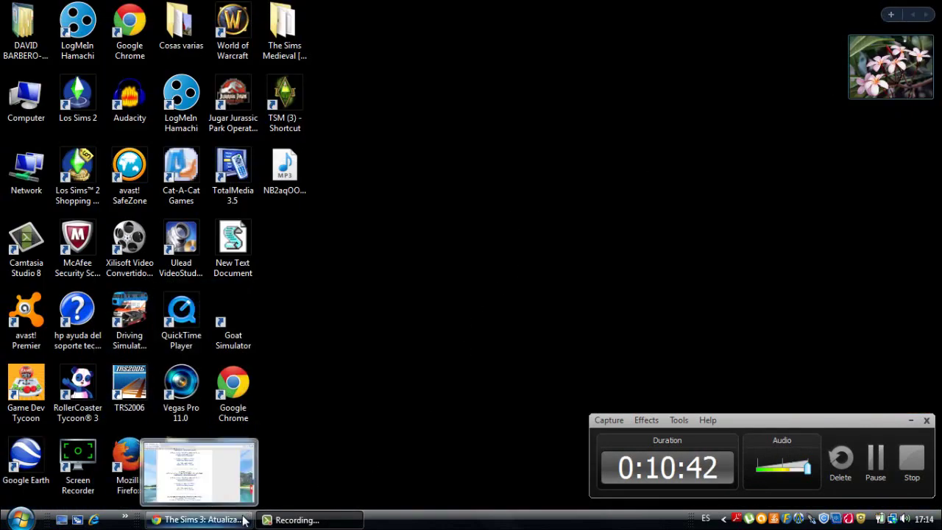